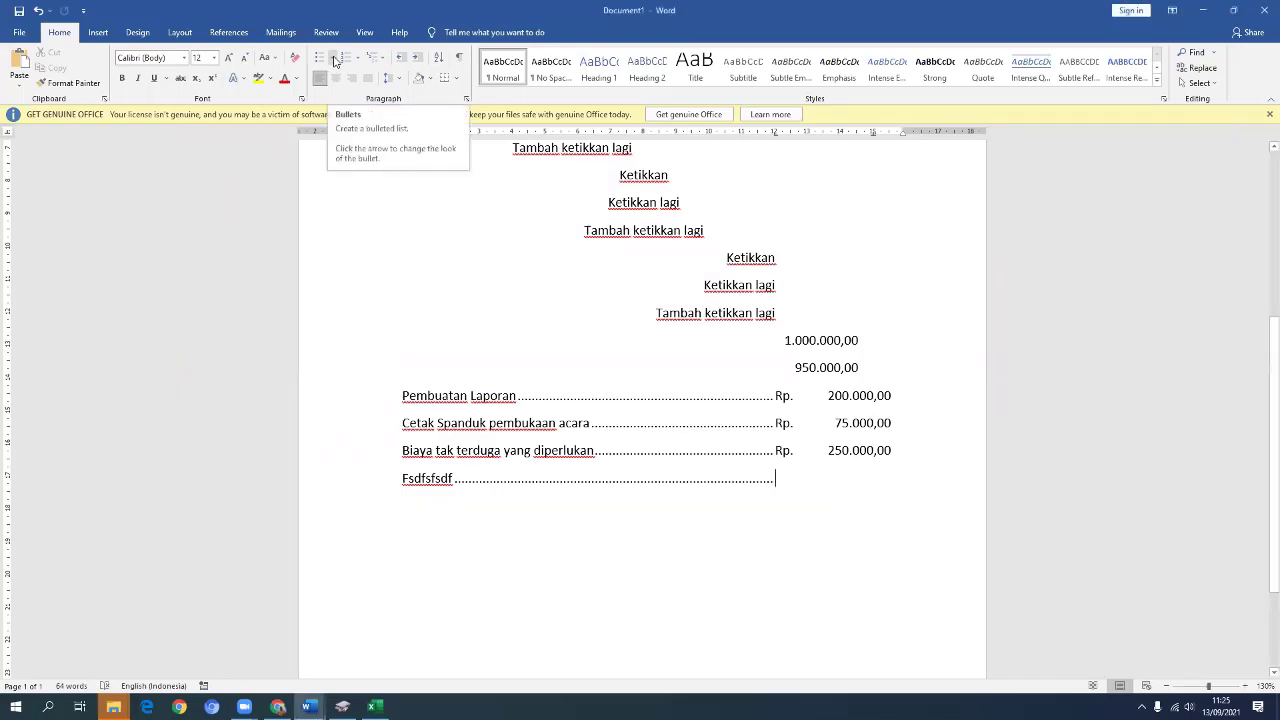
Try an arrow bullet on the last line, "Fsdfsfsdf", and undo it
{"action": "left_click", "coordinate": [333, 60]}
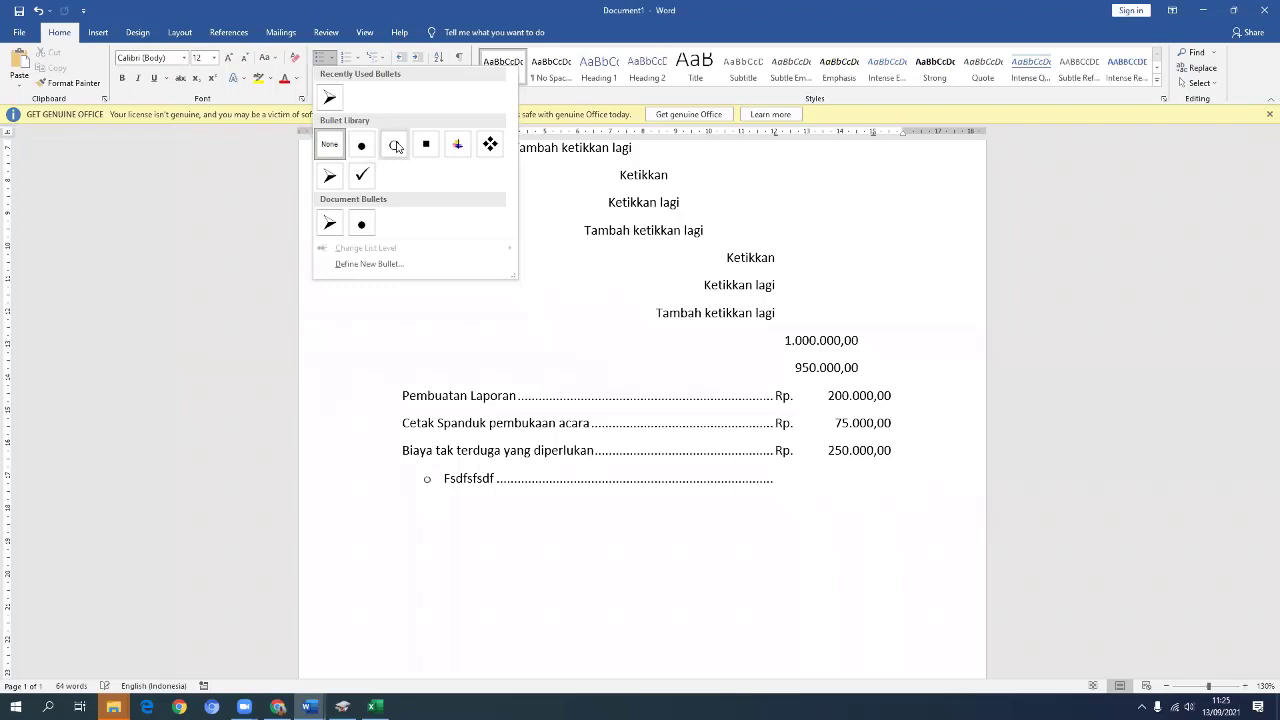
{"action": "left_click", "coordinate": [327, 187]}
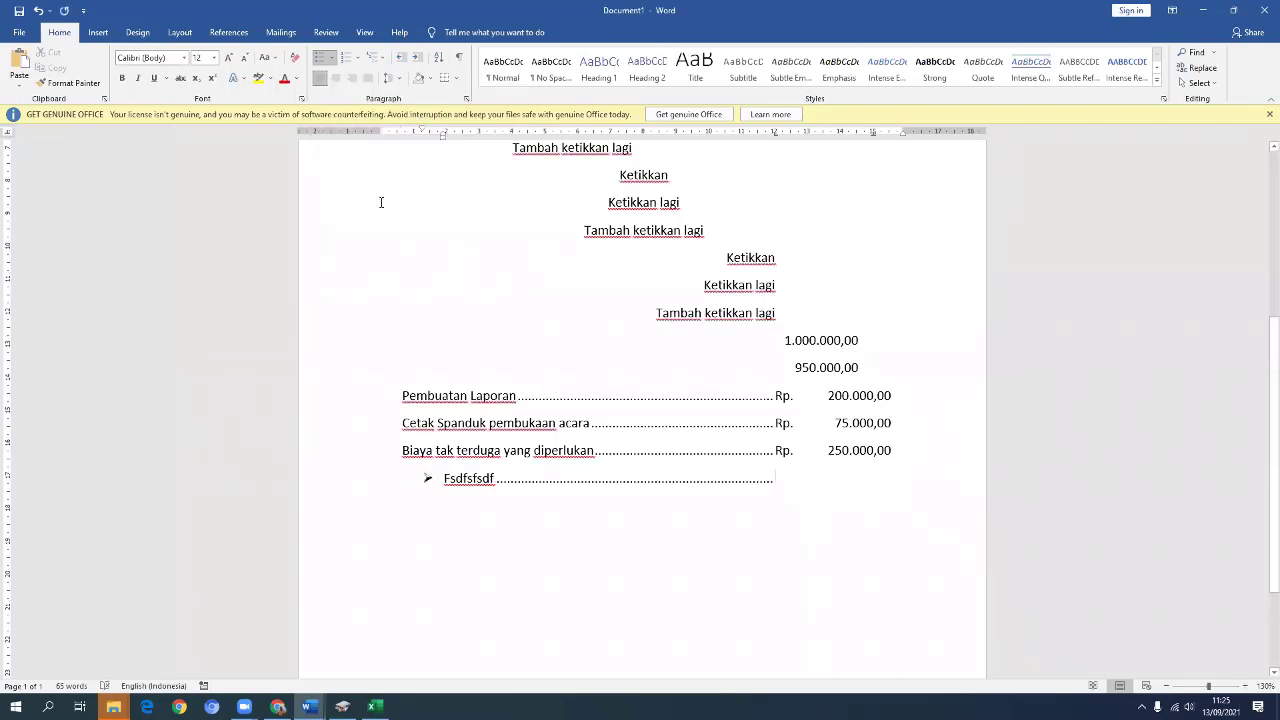
{"action": "key", "text": "ctrl+z"}
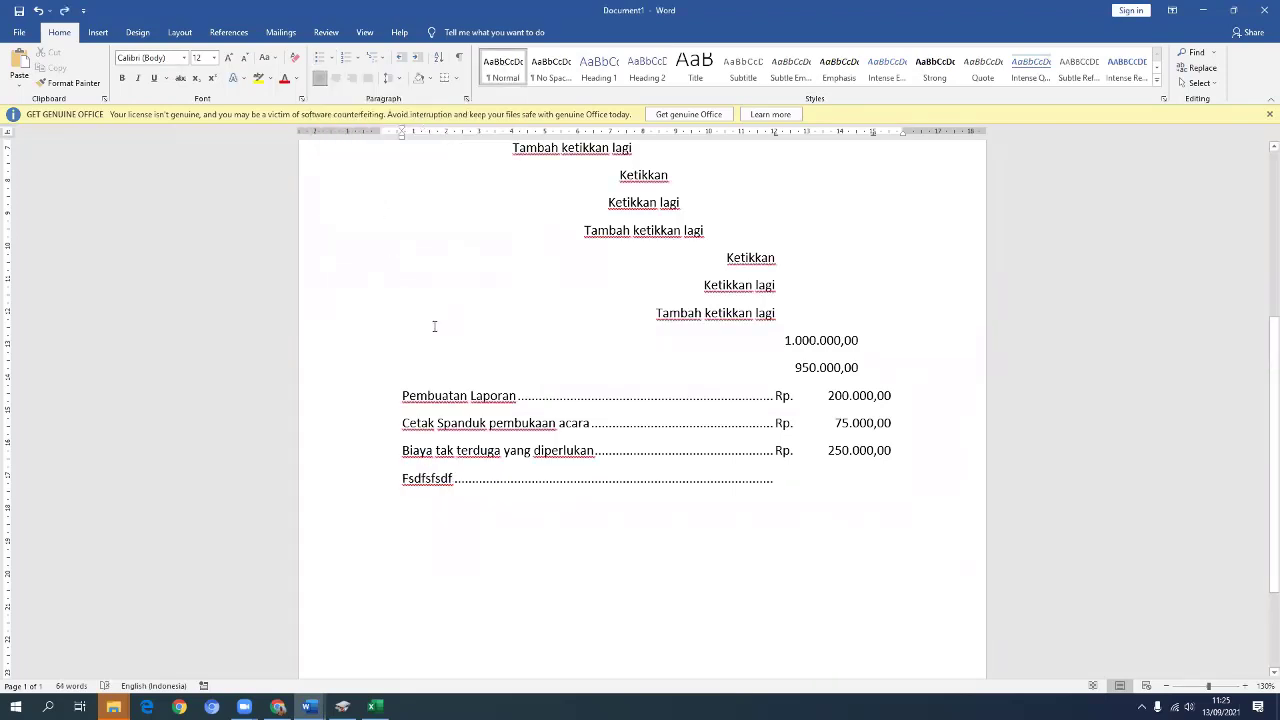
Delete all existing text from the title down, leaving the document blank
{"action": "key", "text": "Return"}
{"action": "key", "text": "Return"}
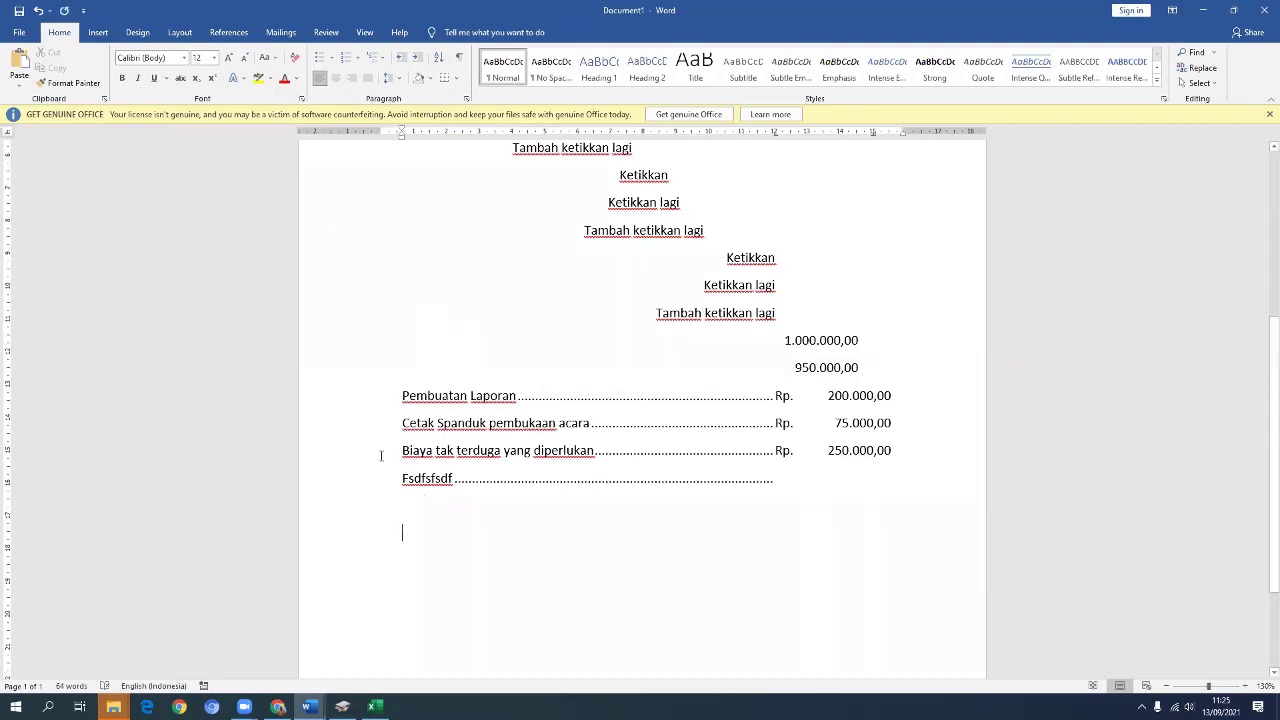
{"action": "scroll", "coordinate": [392, 330], "scroll_direction": "up", "scroll_amount": 5}
{"action": "left_click", "coordinate": [404, 210], "text": "shift"}
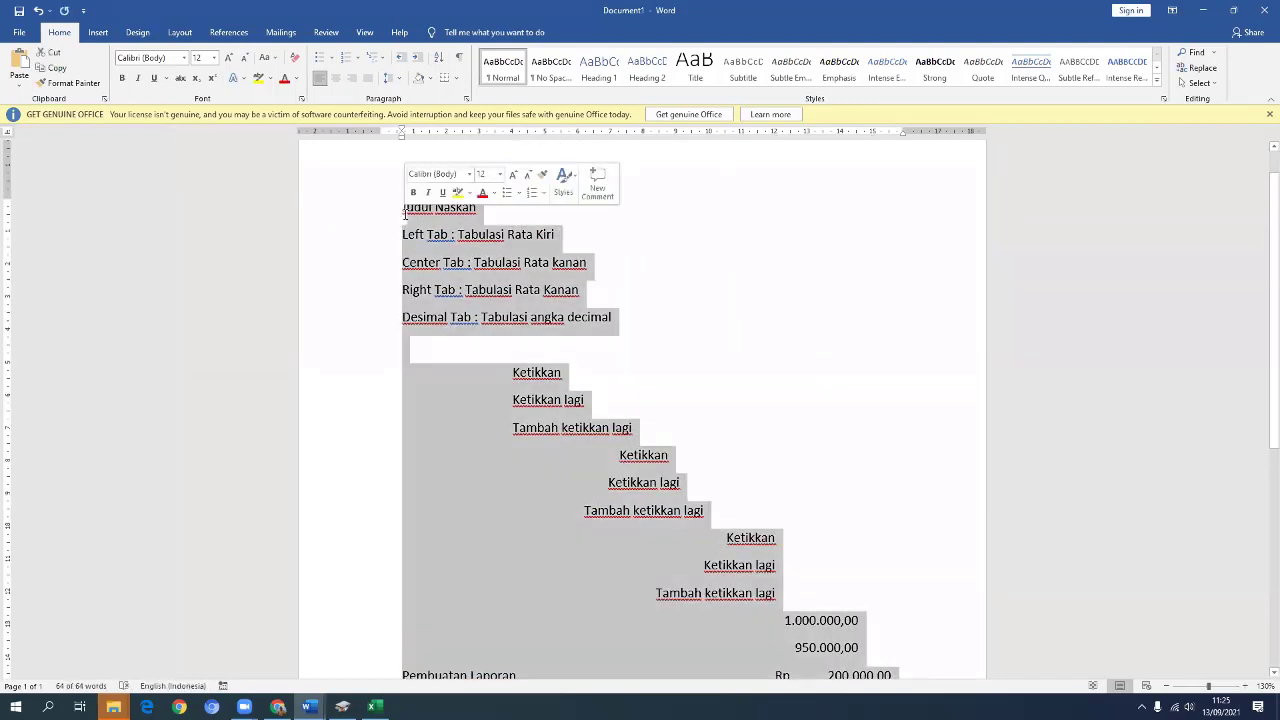
{"action": "key", "text": "Delete"}
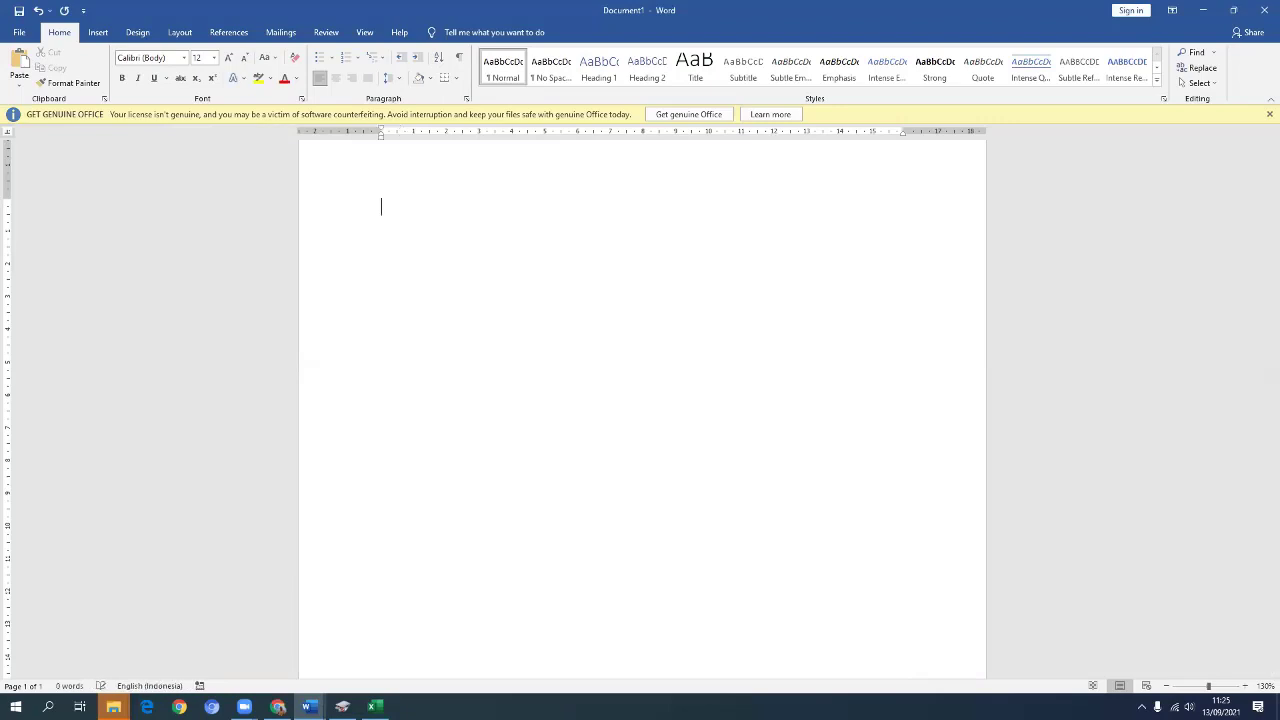
Create a round-bulleted list with the items Fdfdf, Fdf, Fdf and Fd, and end the list
{"action": "left_click", "coordinate": [319, 58]}
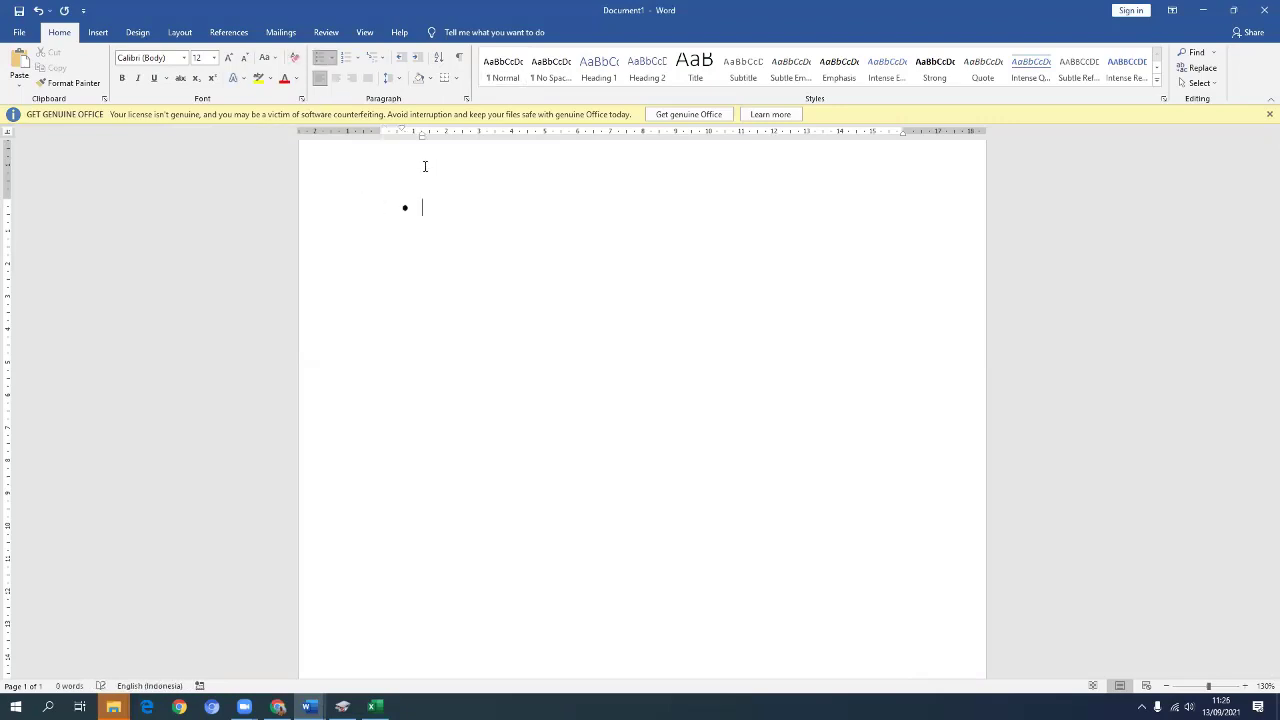
{"action": "type", "text": "fdfdf"}
{"action": "key", "text": "Return"}
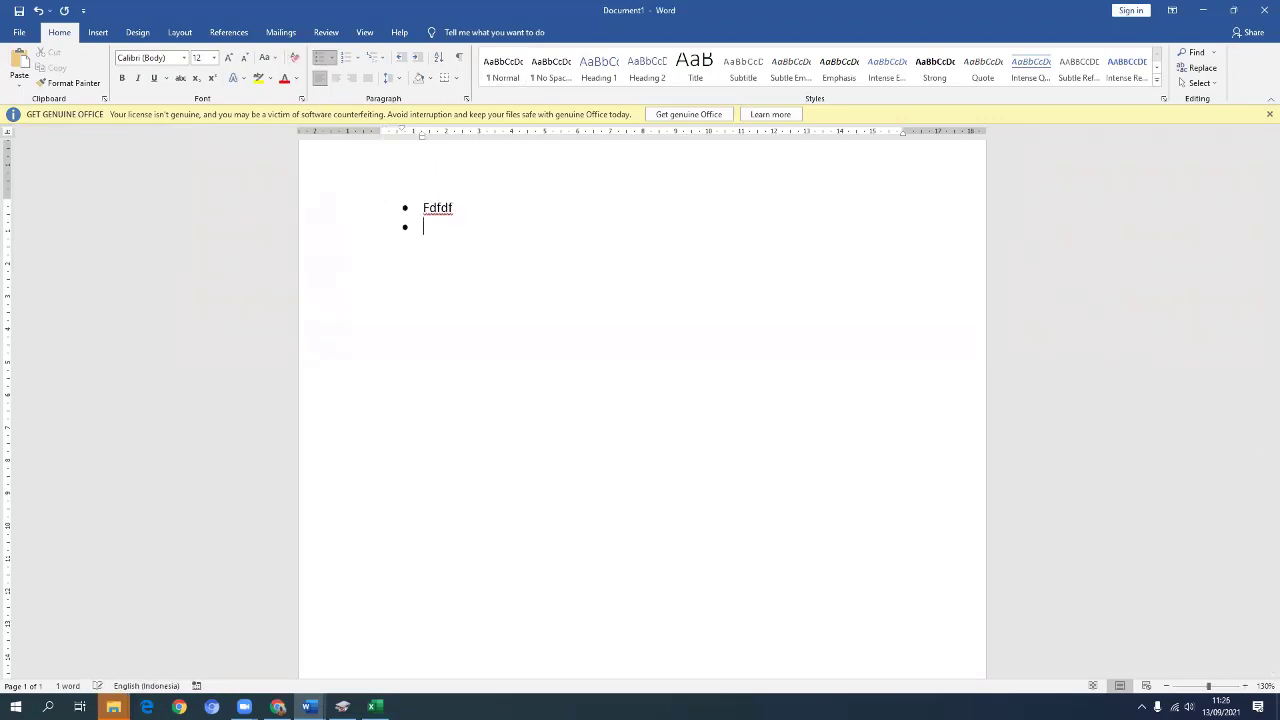
{"action": "type", "text": "fdf"}
{"action": "key", "text": "Return"}
{"action": "type", "text": "fdf"}
{"action": "key", "text": "Return"}
{"action": "type", "text": "fd"}
{"action": "key", "text": "Return"}
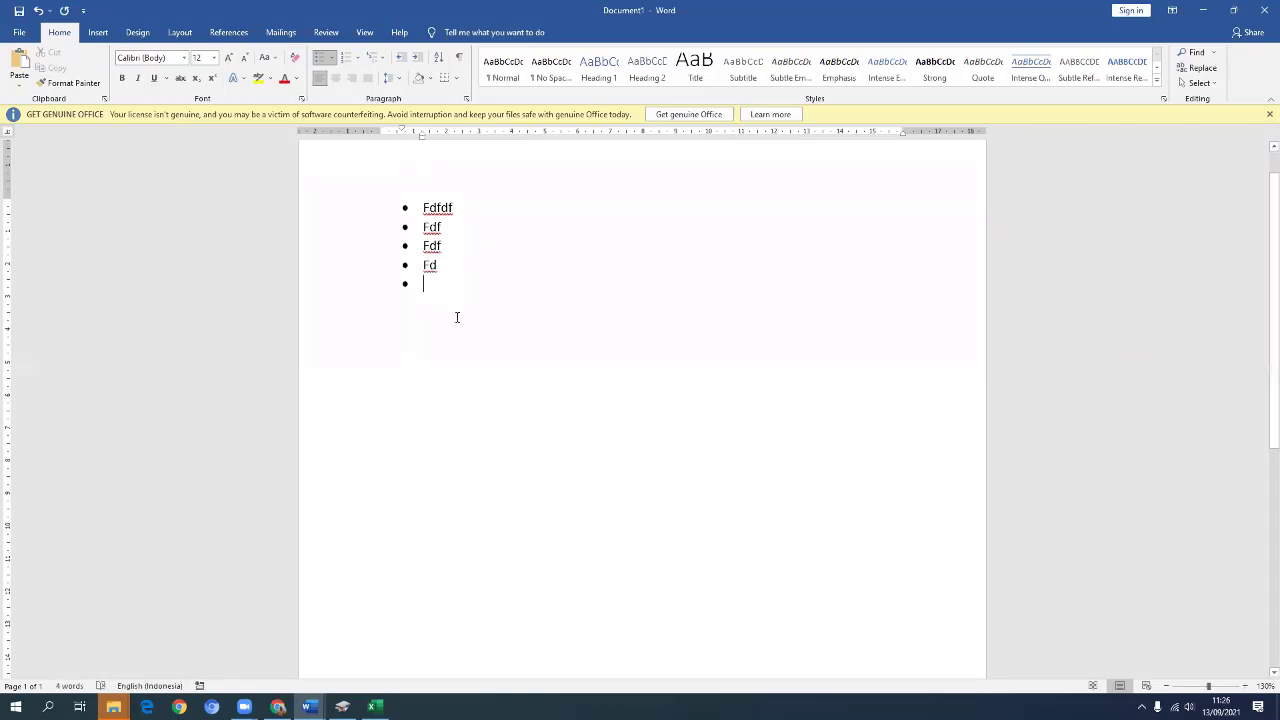
{"action": "key", "text": "BackSpace"}
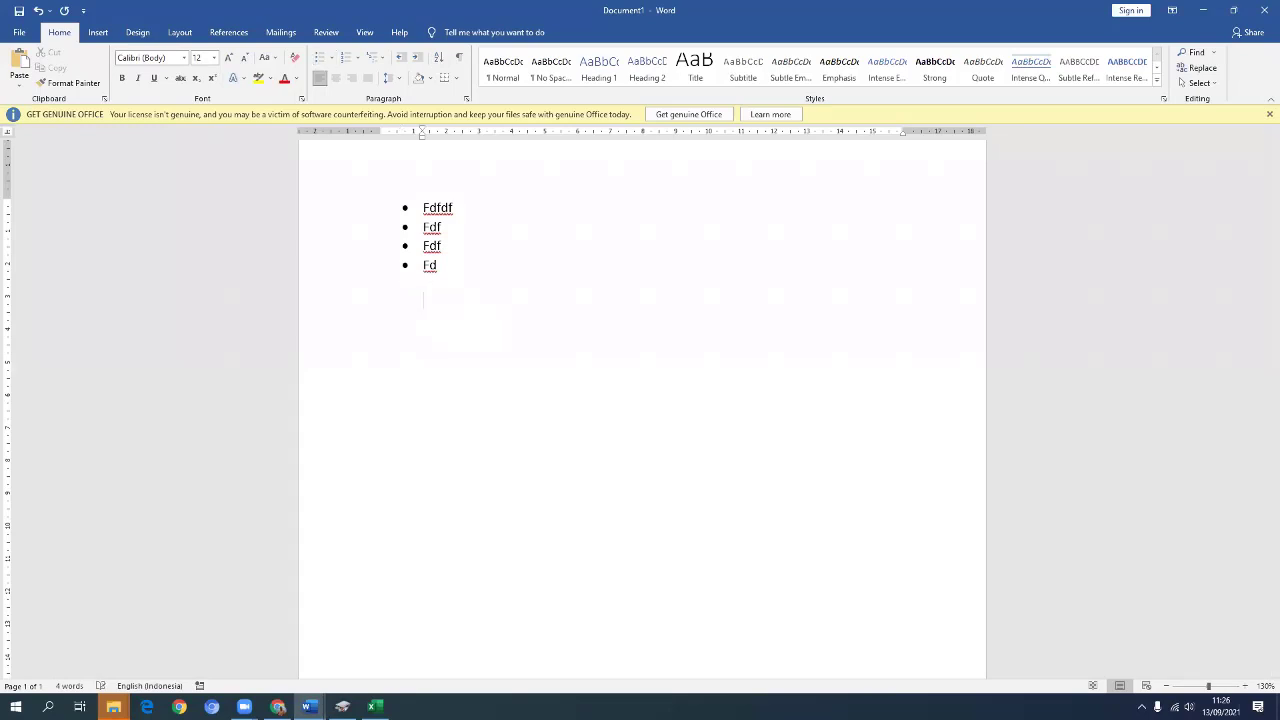
{"action": "key", "text": "BackSpace"}
Start a 1. 2. 3. numbered list below the bullets with the items Ggfgf, Gfgfg and Gfgfg
{"action": "left_click", "coordinate": [357, 63]}
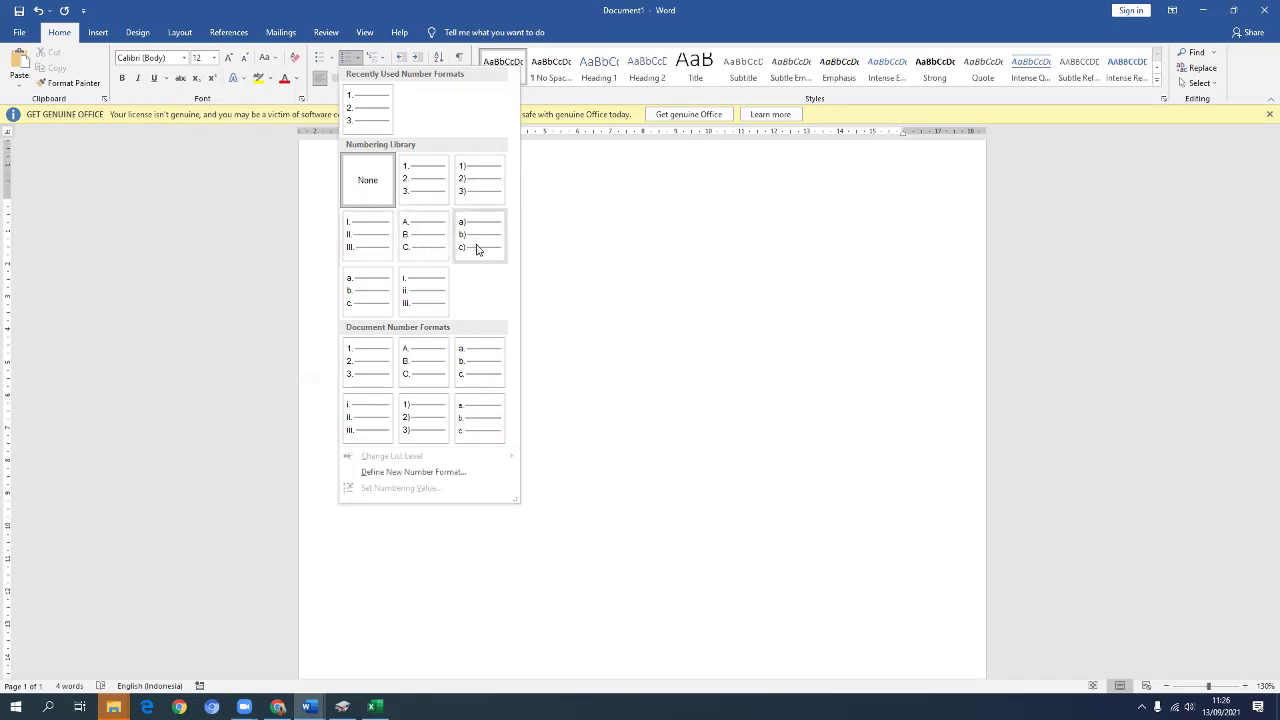
{"action": "left_click", "coordinate": [437, 186]}
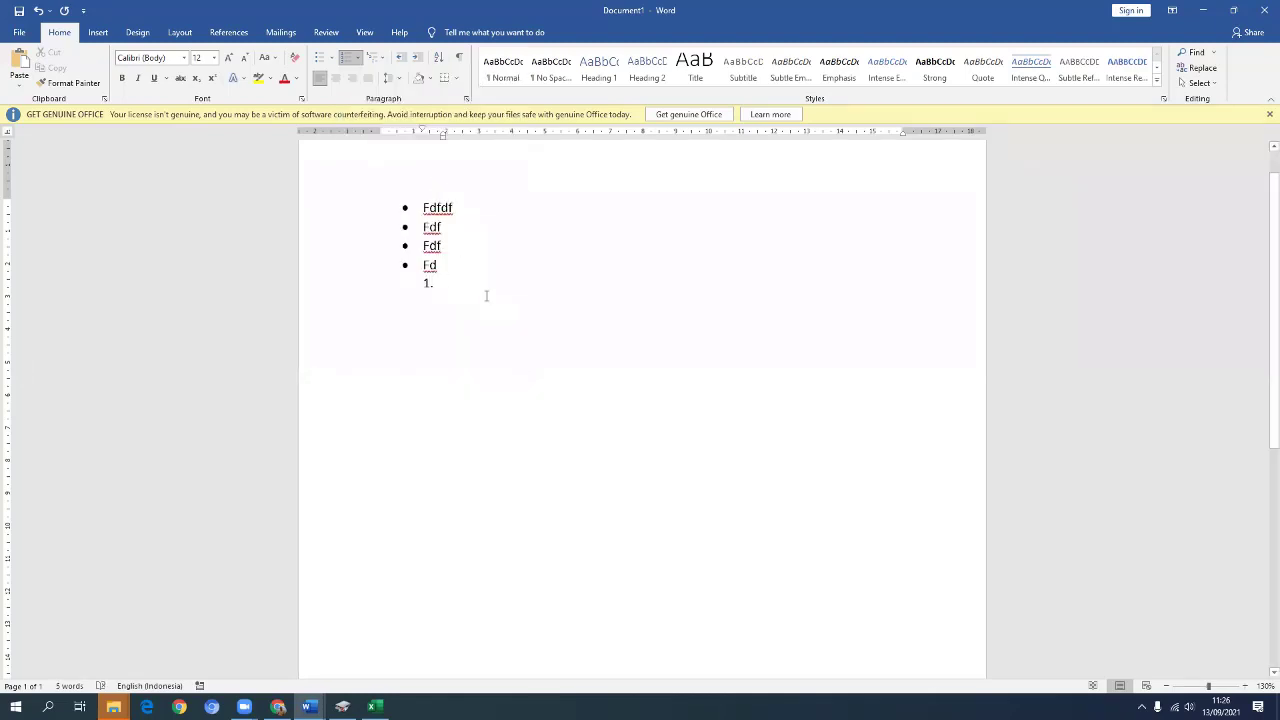
{"action": "type", "text": "ggfgf"}
{"action": "key", "text": "Return"}
{"action": "type", "text": "gfgfg"}
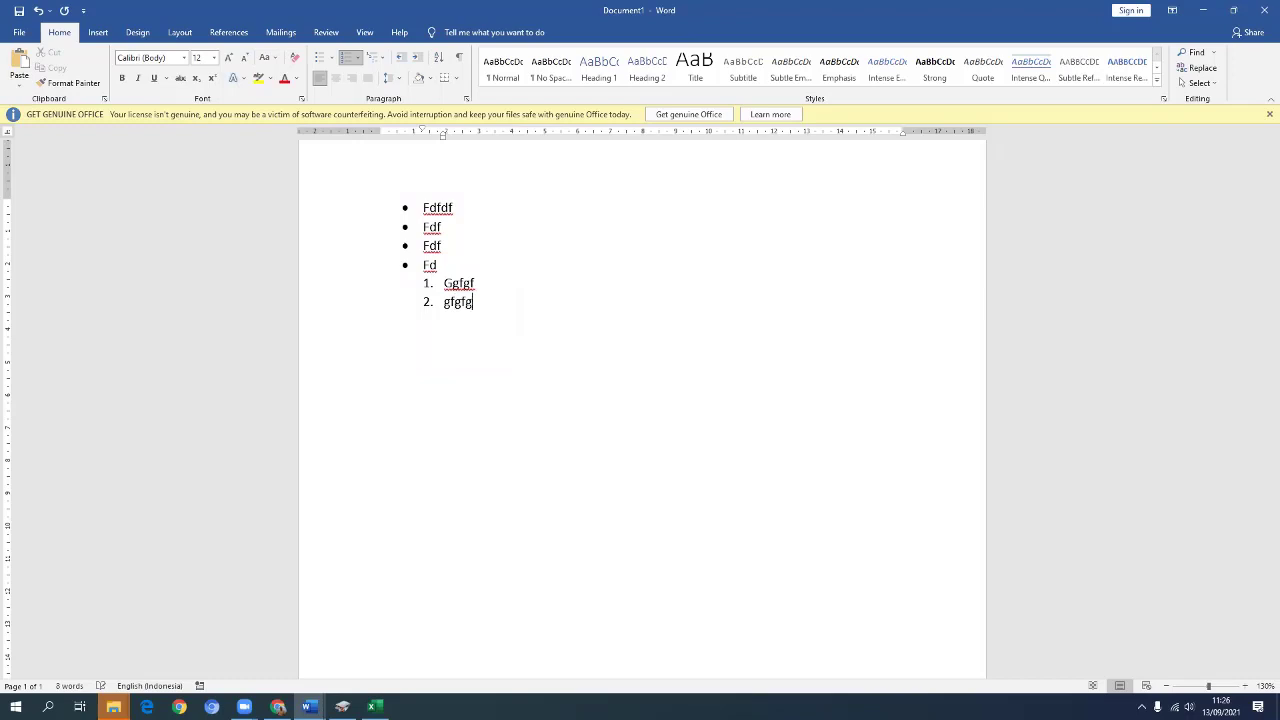
{"action": "key", "text": "Return"}
{"action": "type", "text": "gfgfg"}
{"action": "key", "text": "Return"}
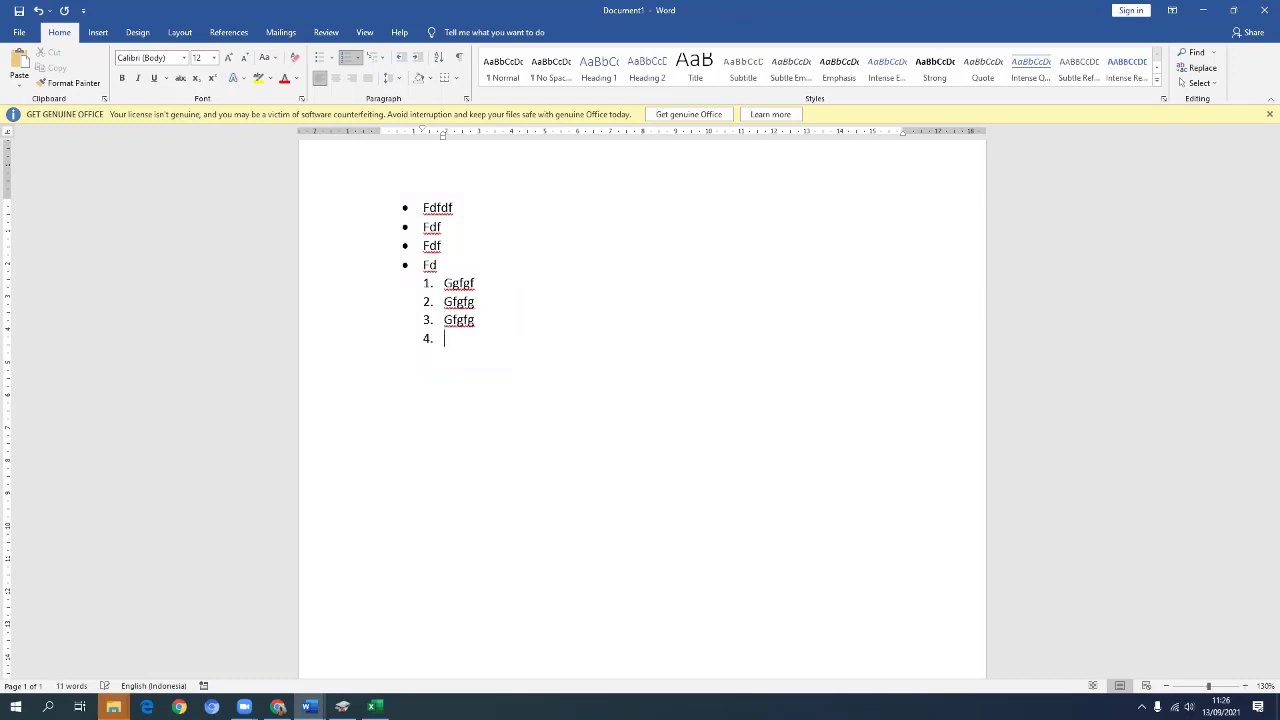
Add Gfgfg and Gf as the fourth and fifth numbered items, and end the numbered list
{"action": "type", "text": "gfgfg"}
{"action": "key", "text": "Return"}
{"action": "type", "text": "gf"}
{"action": "key", "text": "Return"}
{"action": "left_click", "coordinate": [428, 375]}
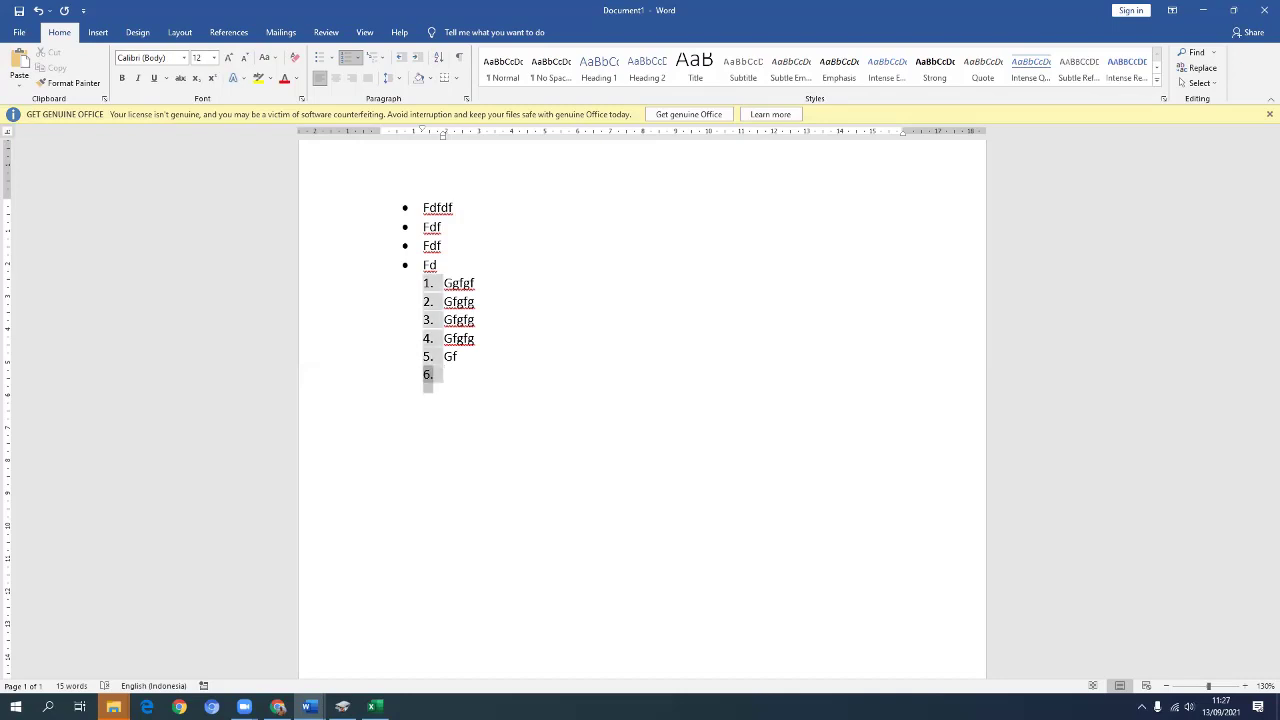
{"action": "key", "text": "BackSpace"}
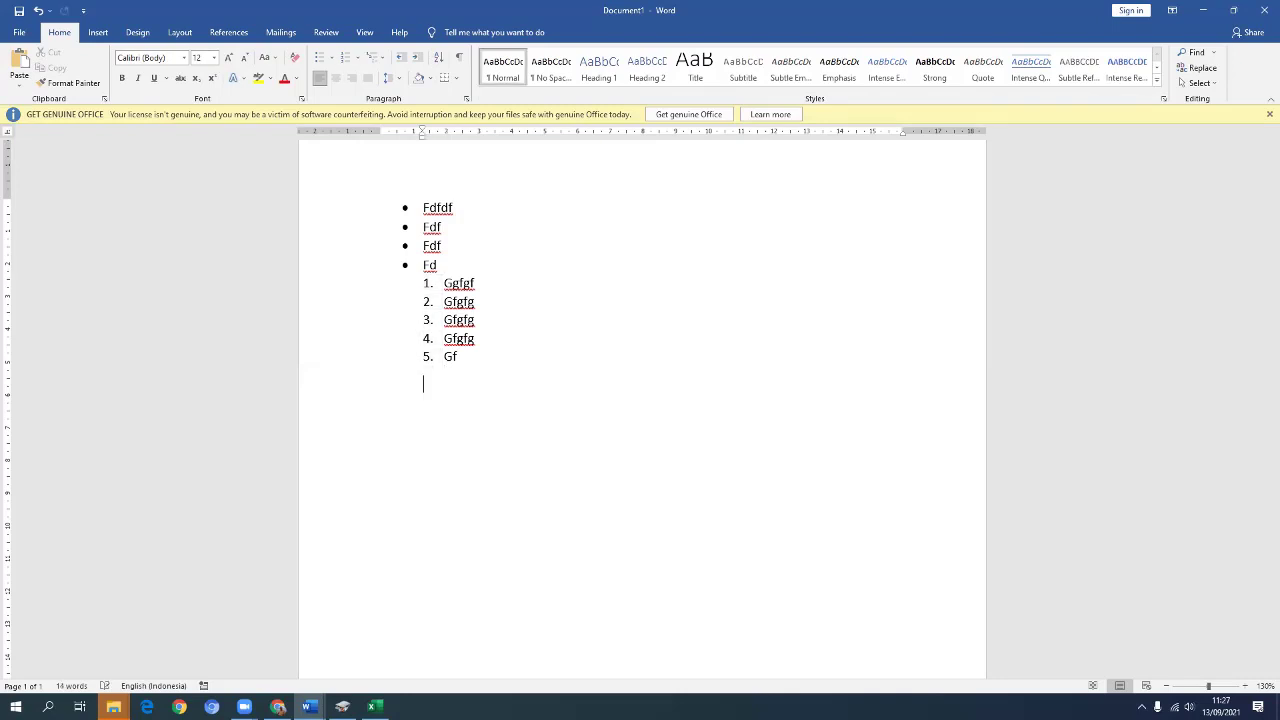
{"action": "key", "text": "BackSpace"}
Start a lettered list with item A. Fdfdfd and give it the second-level items Sdsdss and Dsdsd
{"action": "type", "text": "A. Fdfdfd"}
{"action": "key", "text": "Return"}
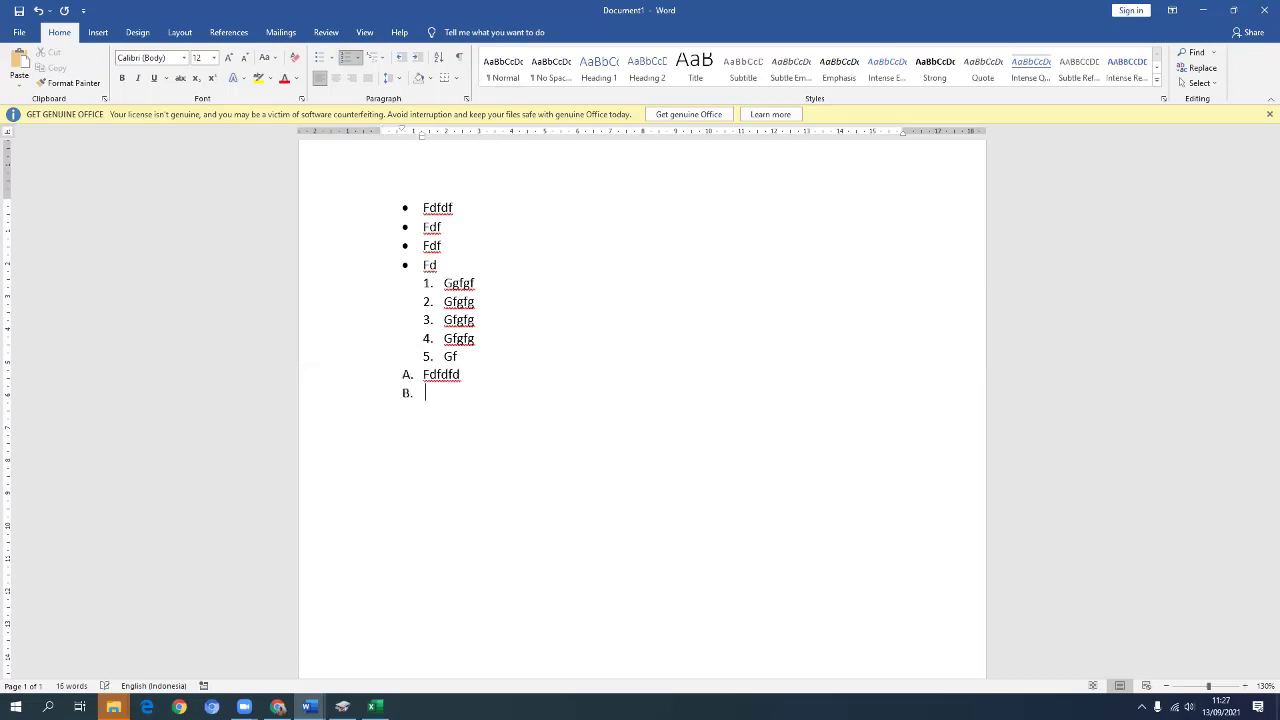
{"action": "key", "text": "Tab"}
{"action": "type", "text": "sdsdss"}
{"action": "key", "text": "Return"}
{"action": "type", "text": "dsdsd"}
{"action": "key", "text": "Return"}
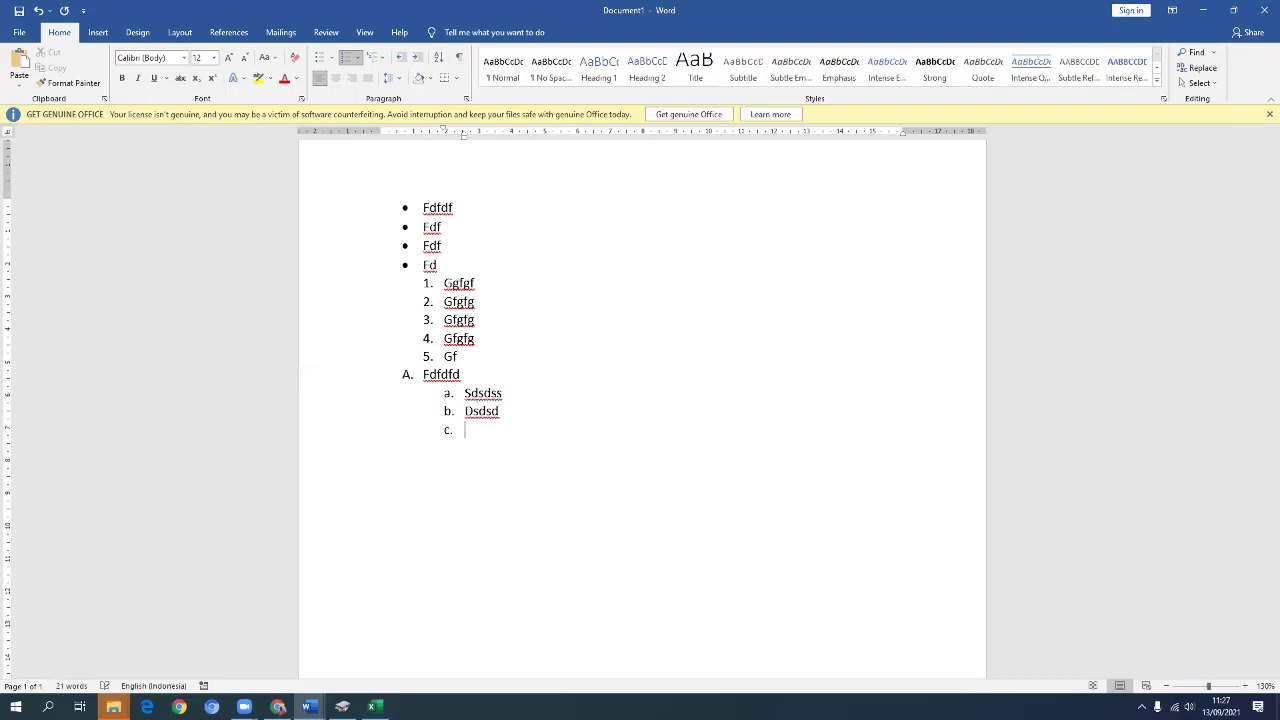
Add the third-level items Sdsd, Dsd and Ds under item b. Dsdsd
{"action": "key", "text": "Tab"}
{"action": "type", "text": "dsd"}
{"action": "key", "text": "Return"}
{"action": "type", "text": "dsd"}
{"action": "key", "text": "Return"}
{"action": "type", "text": "ds"}
{"action": "key", "text": "Return"}
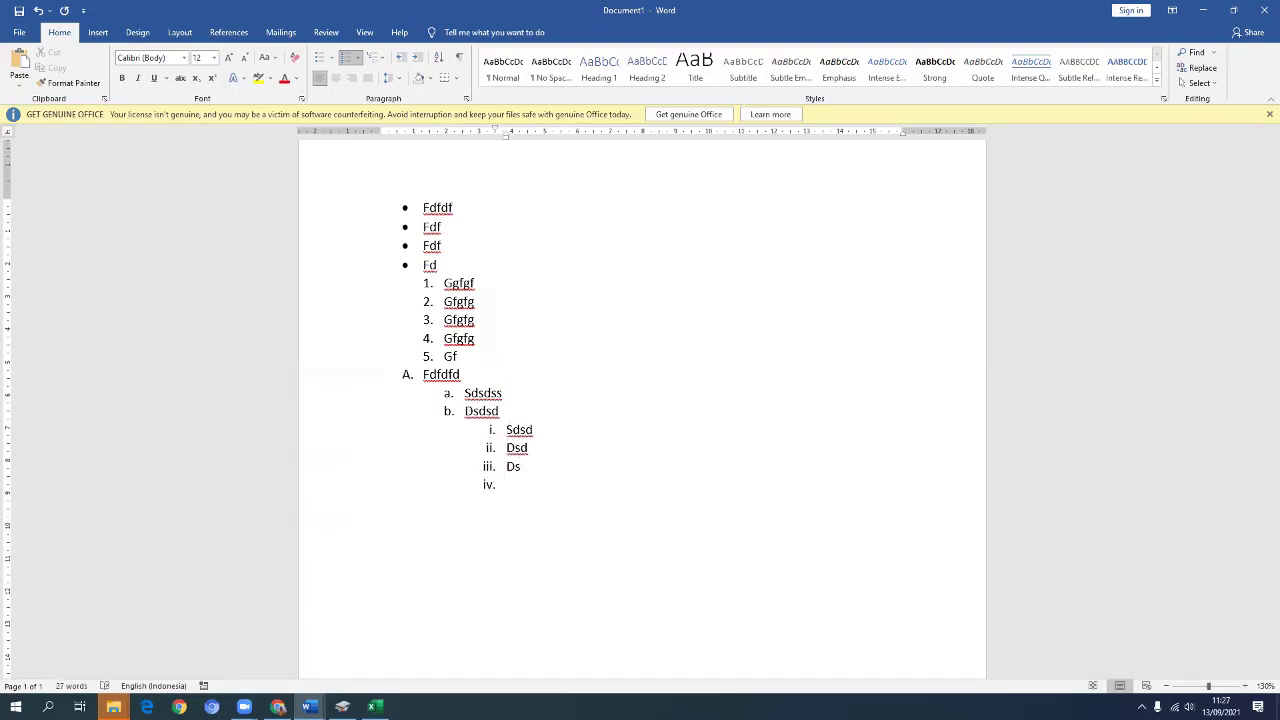
Return to the second level for items Fdfd and Fdf, and add Fdfdf as first-level item B
{"action": "key", "text": "shift+Tab"}
{"action": "type", "text": "fdfd"}
{"action": "key", "text": "Return"}
{"action": "type", "text": "fdf"}
{"action": "key", "text": "Return"}
{"action": "key", "text": "shift+Tab"}
{"action": "type", "text": "Fdfdf"}
{"action": "key", "text": "Return"}
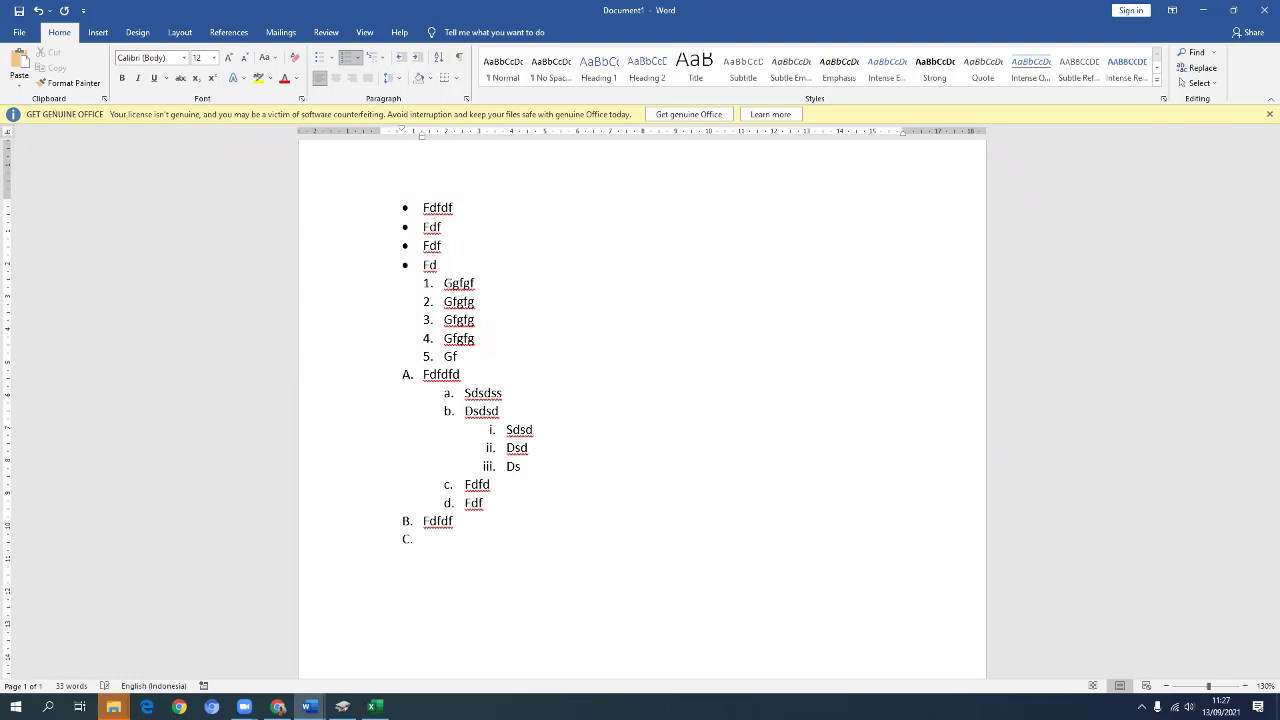
Delete the whole lettered multilevel list, including its remaining empty item A
{"action": "left_click_drag", "start_coordinate": [456, 521], "coordinate": [365, 378]}
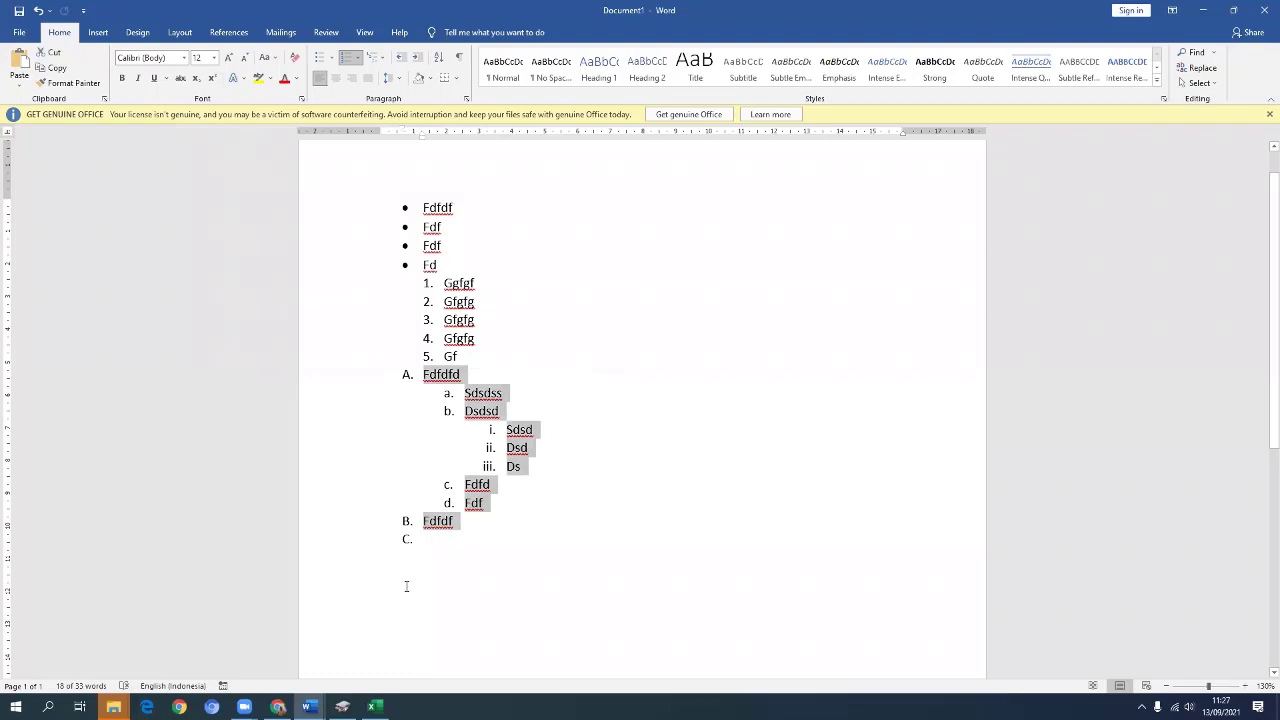
{"action": "key", "text": "BackSpace"}
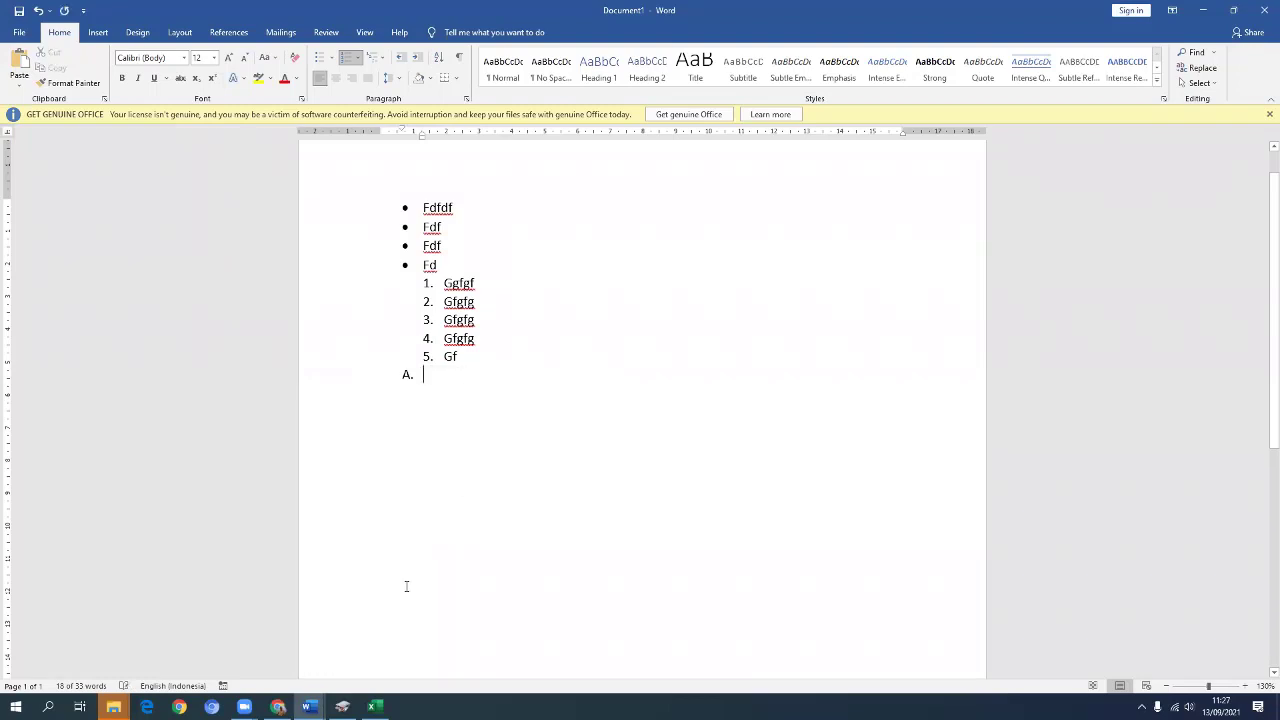
{"action": "key", "text": "BackSpace"}
{"action": "key", "text": "BackSpace"}
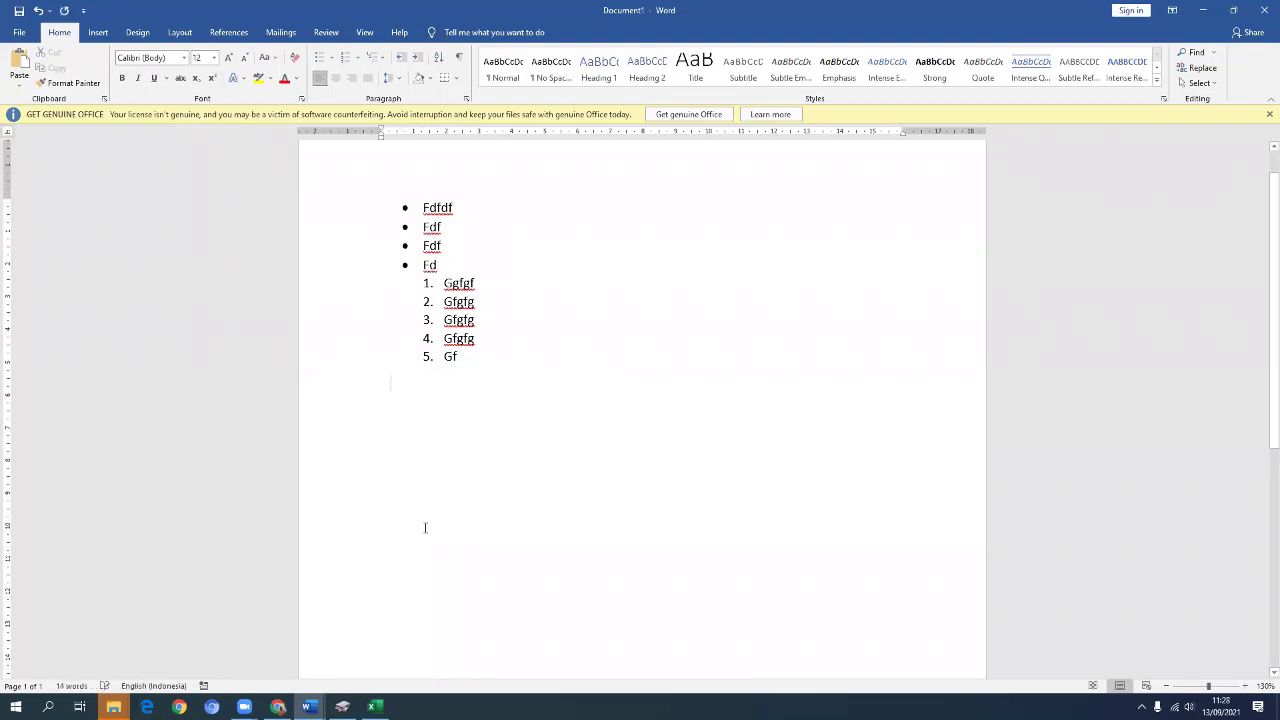
Select the remaining numbered and bulleted lists and delete them
{"action": "key", "text": "shift+Up"}
{"action": "key", "text": "shift+Up"}
{"action": "key", "text": "shift+Up"}
{"action": "key", "text": "shift+Up"}
{"action": "key", "text": "shift+Up"}
{"action": "key", "text": "shift+Up"}
{"action": "key", "text": "shift+Up"}
{"action": "key", "text": "shift+Up"}
{"action": "key", "text": "shift+Up"}
{"action": "key", "text": "shift+Up"}
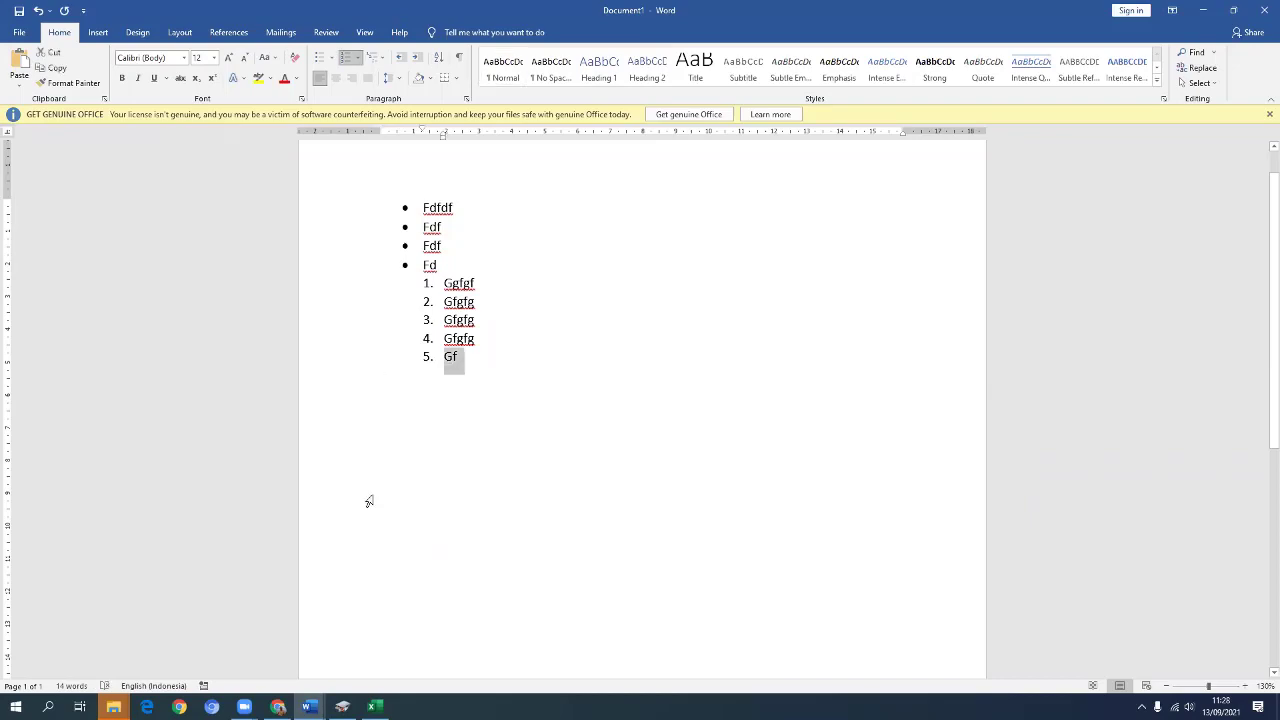
{"action": "key", "text": "BackSpace"}
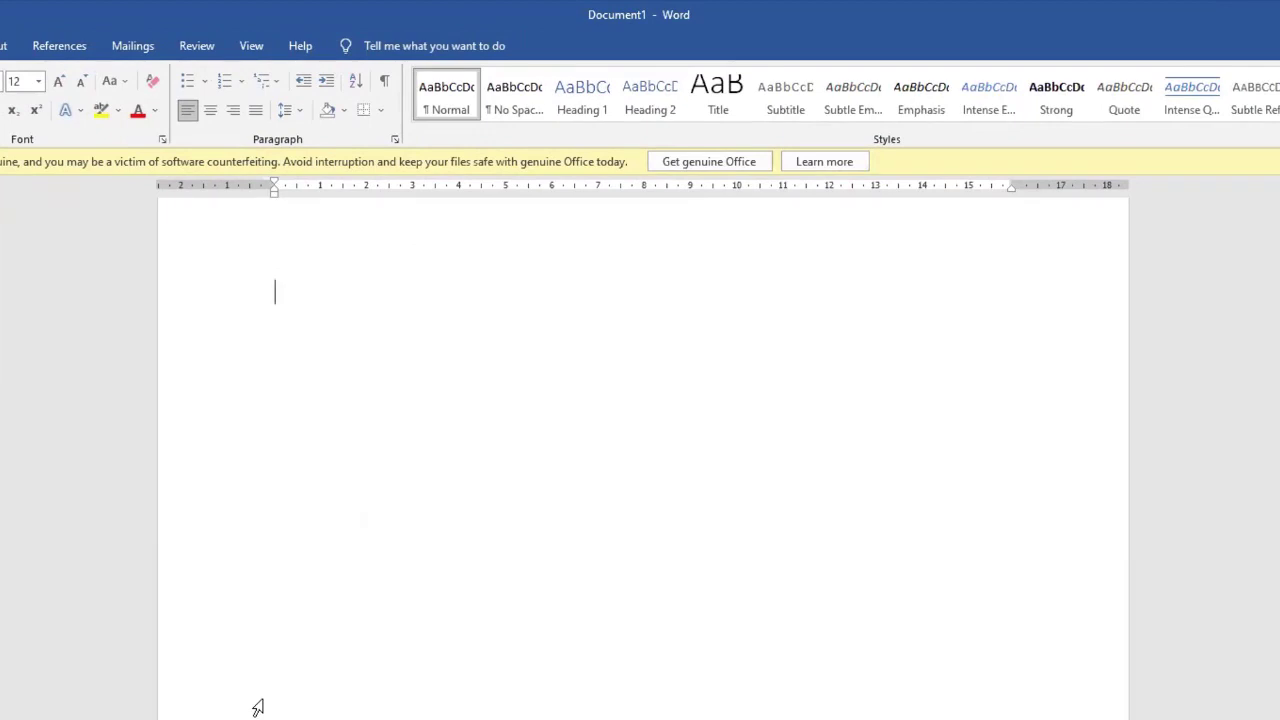
Write the line "Tab : Pindah dari level numbering yang tinggi ke yang rendah (1 ke 2, 2 ke 3)"
{"action": "type", "text": "Tab : Pindah"}
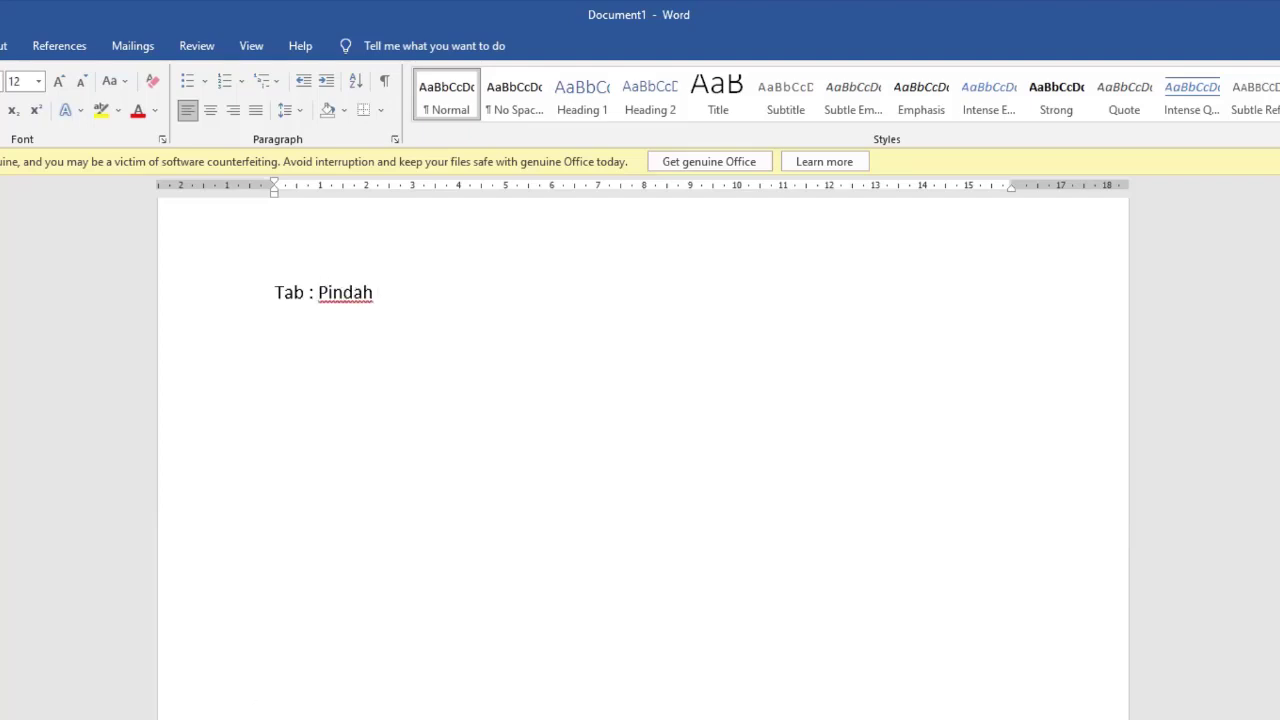
{"action": "type", "text": " dari level "}
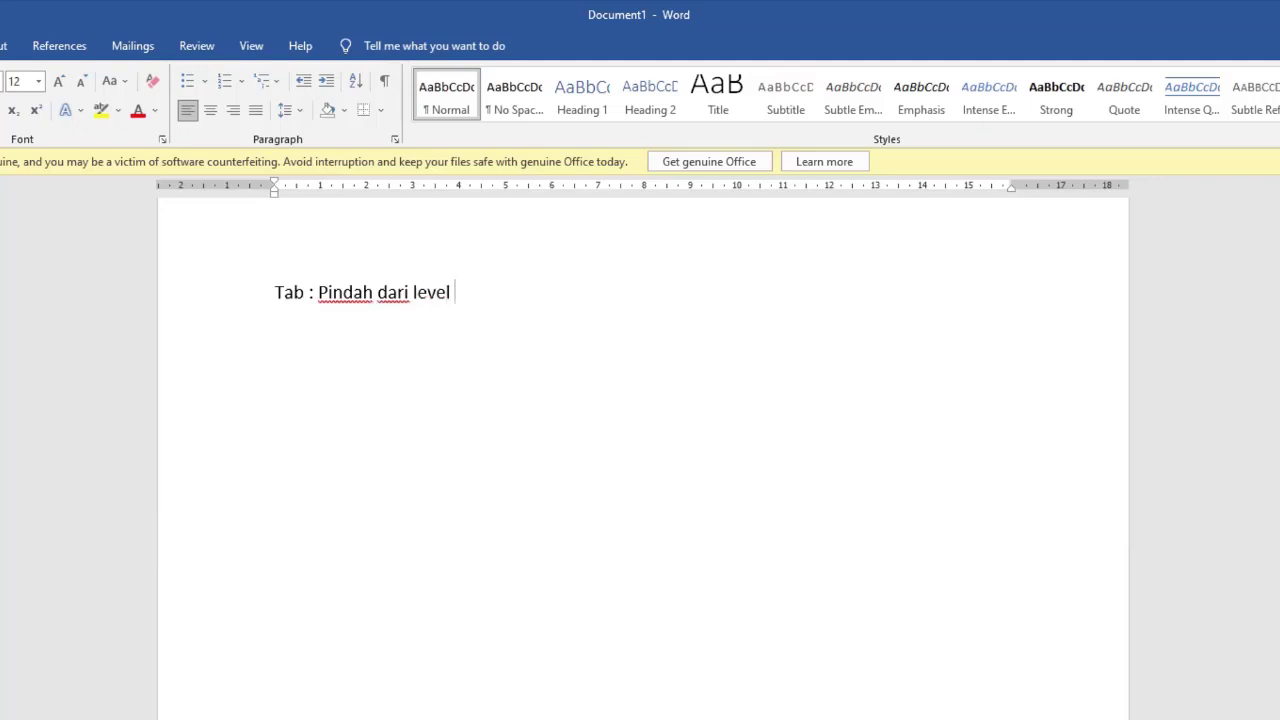
{"action": "type", "text": "numbering y"}
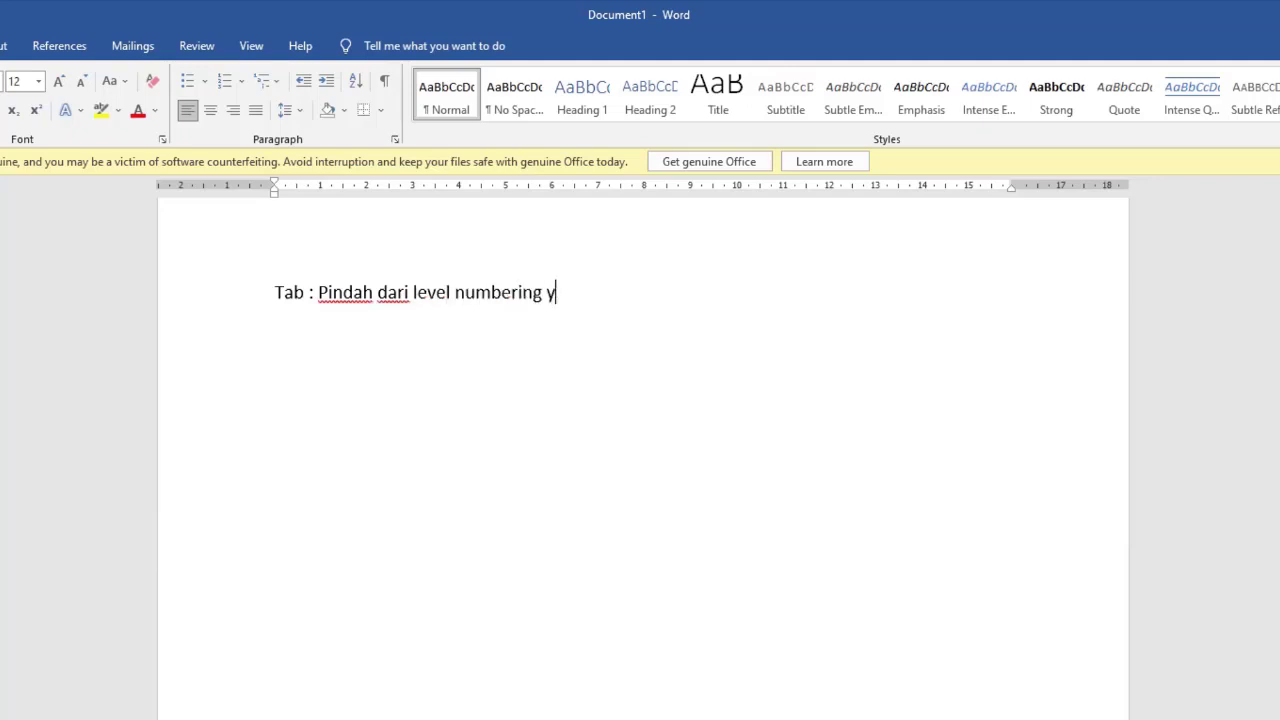
{"action": "type", "text": "ang tinggi ke "}
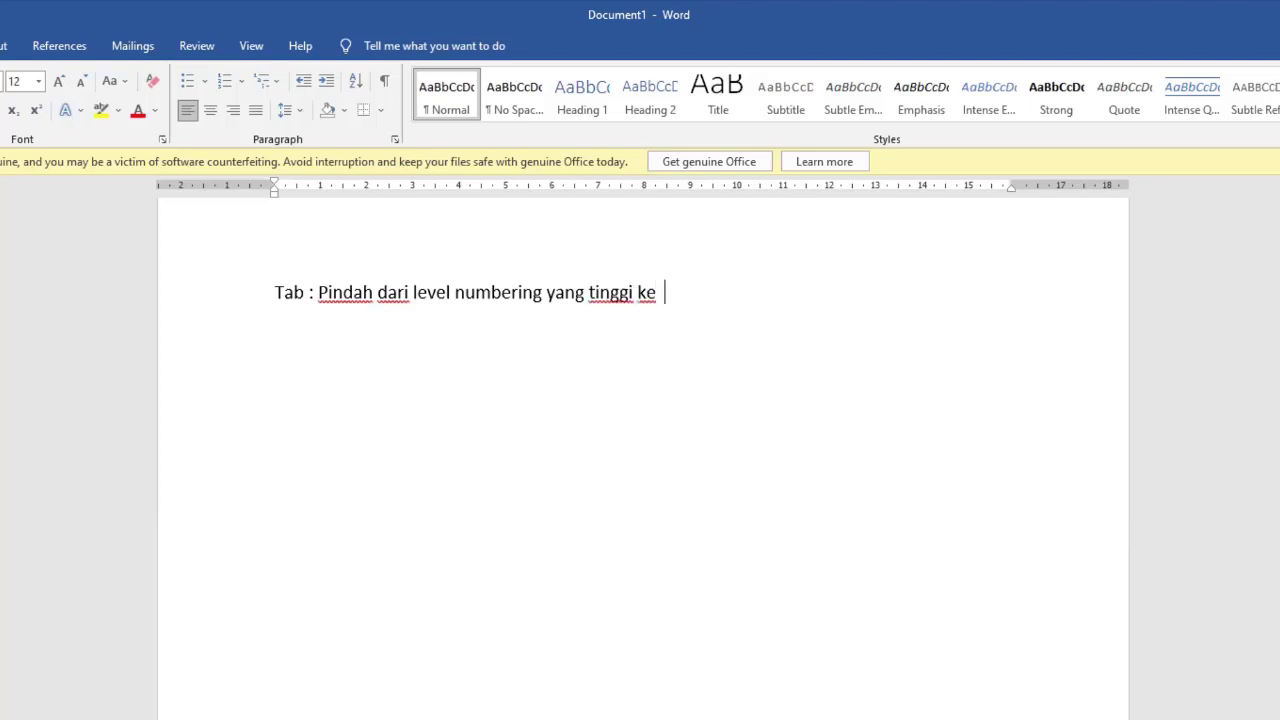
{"action": "type", "text": "yang rendah"}
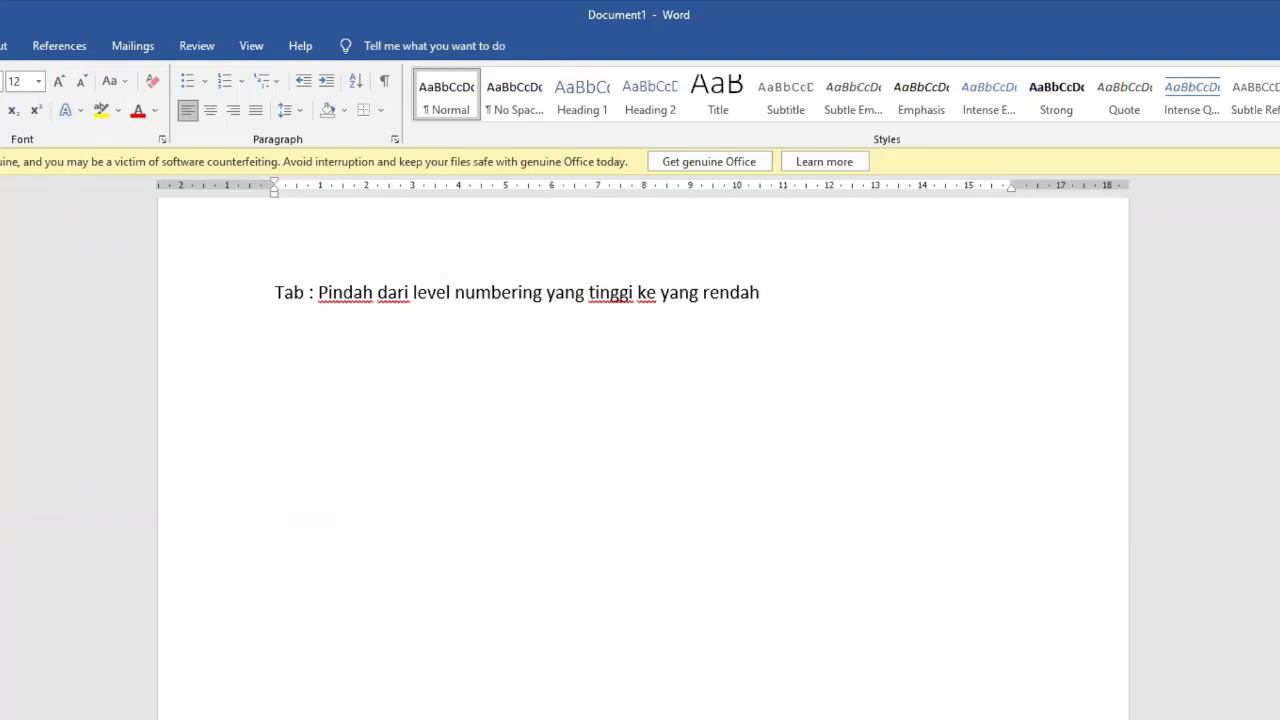
{"action": "type", "text": "(1 ke 2, 2 ke 3"}
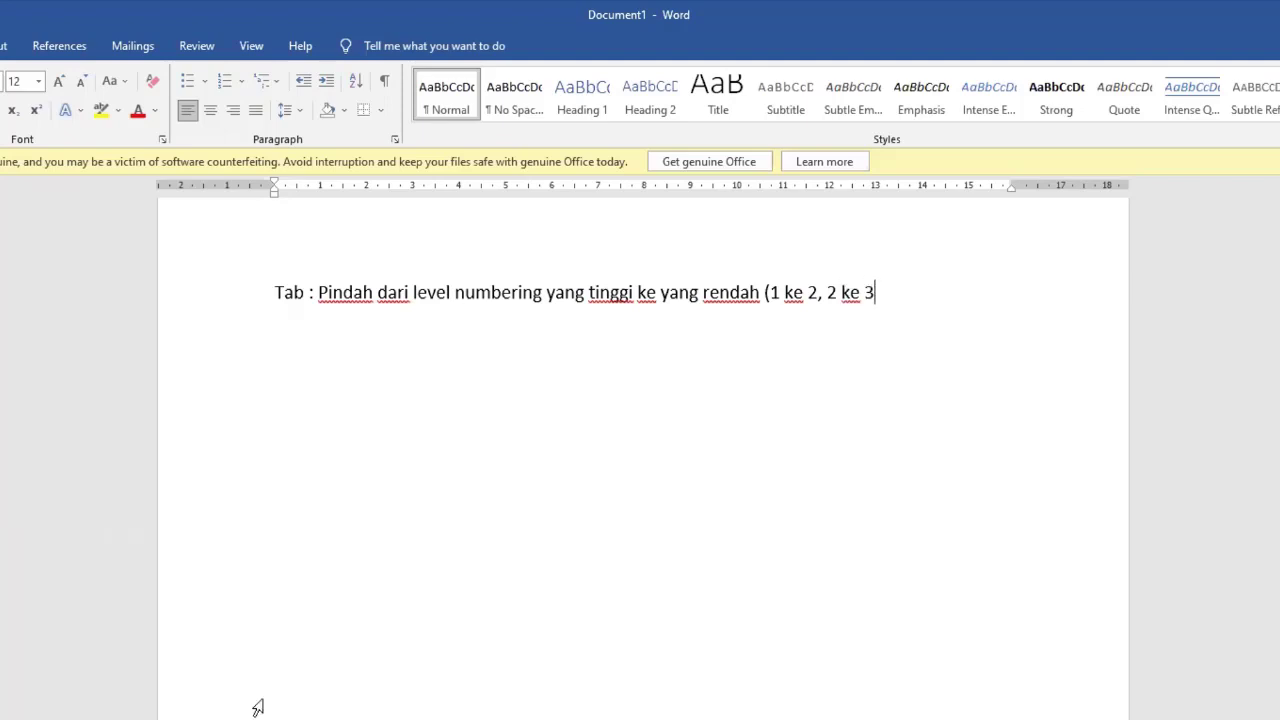
{"action": "type", "text": ")"}
{"action": "key", "text": "Return"}
Write the line "Shift + Tab : Pindah dari level rendah ke level tinggi (2 ke 1, 3 ke 2)" below the Tab note
{"action": "type", "text": "Shift +"}
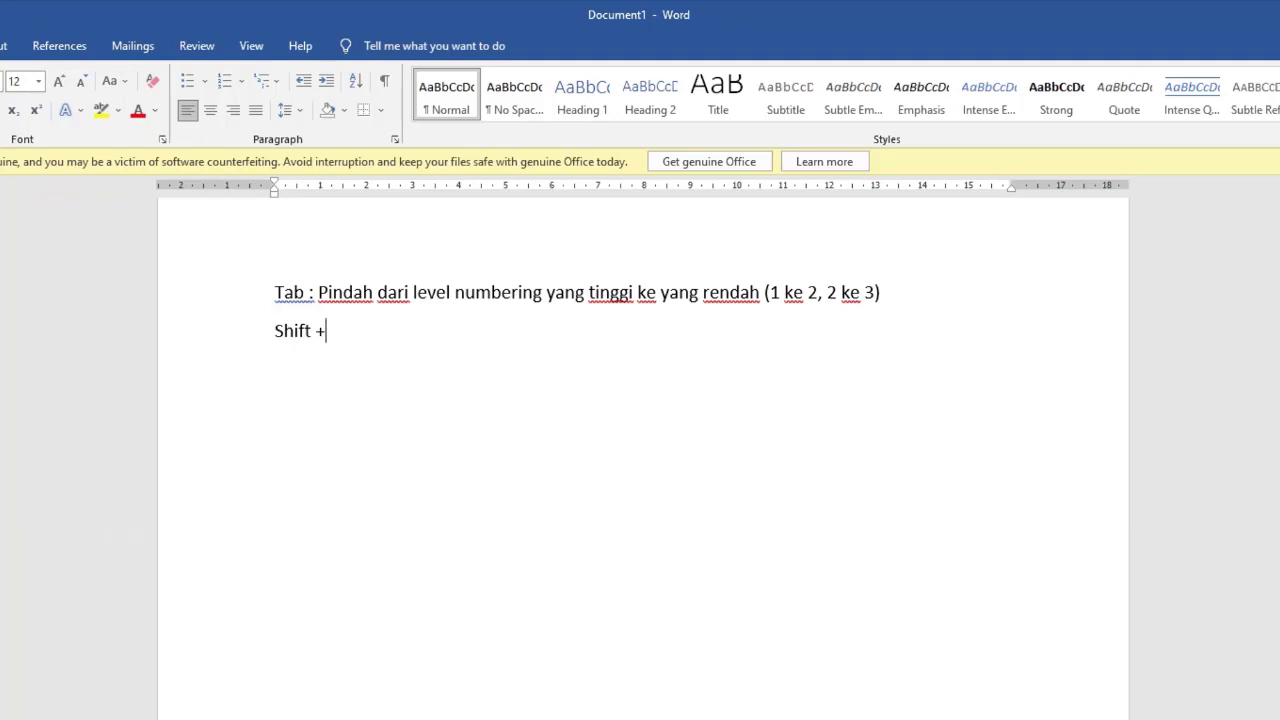
{"action": "type", "text": " Tab : Pindah a"}
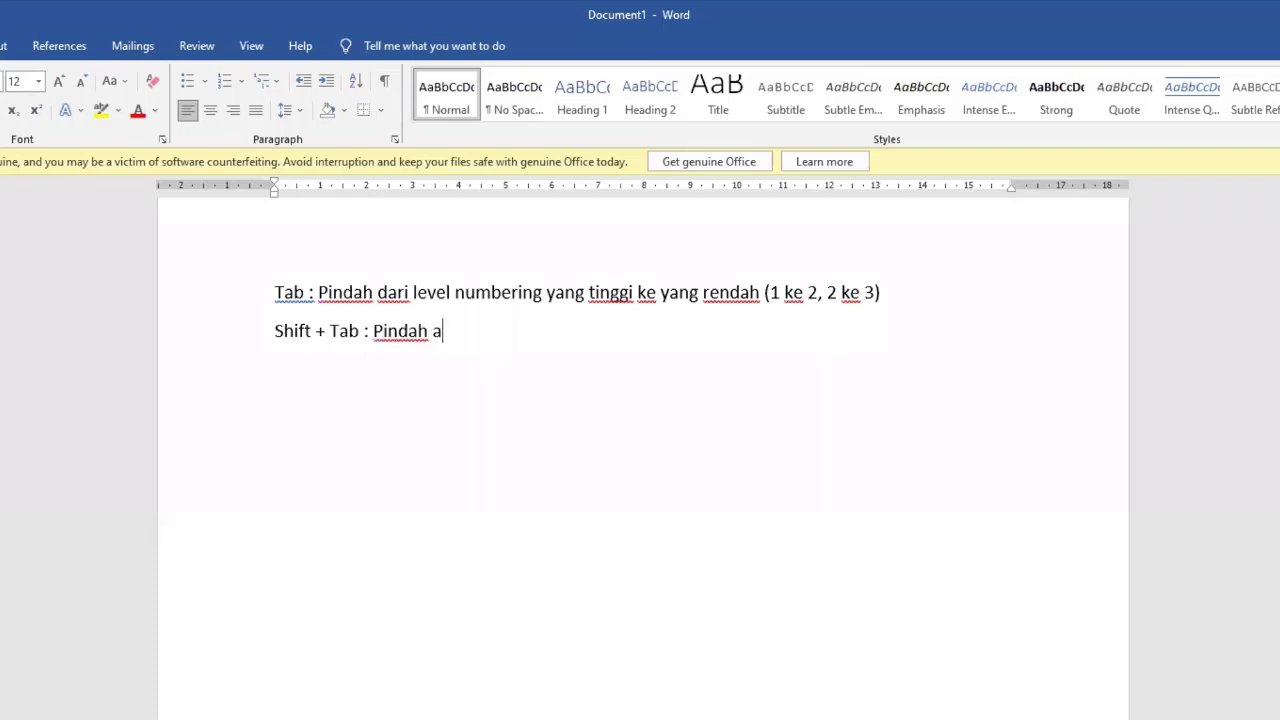
{"action": "key", "text": "BackSpace"}
{"action": "type", "text": "dari level ren"}
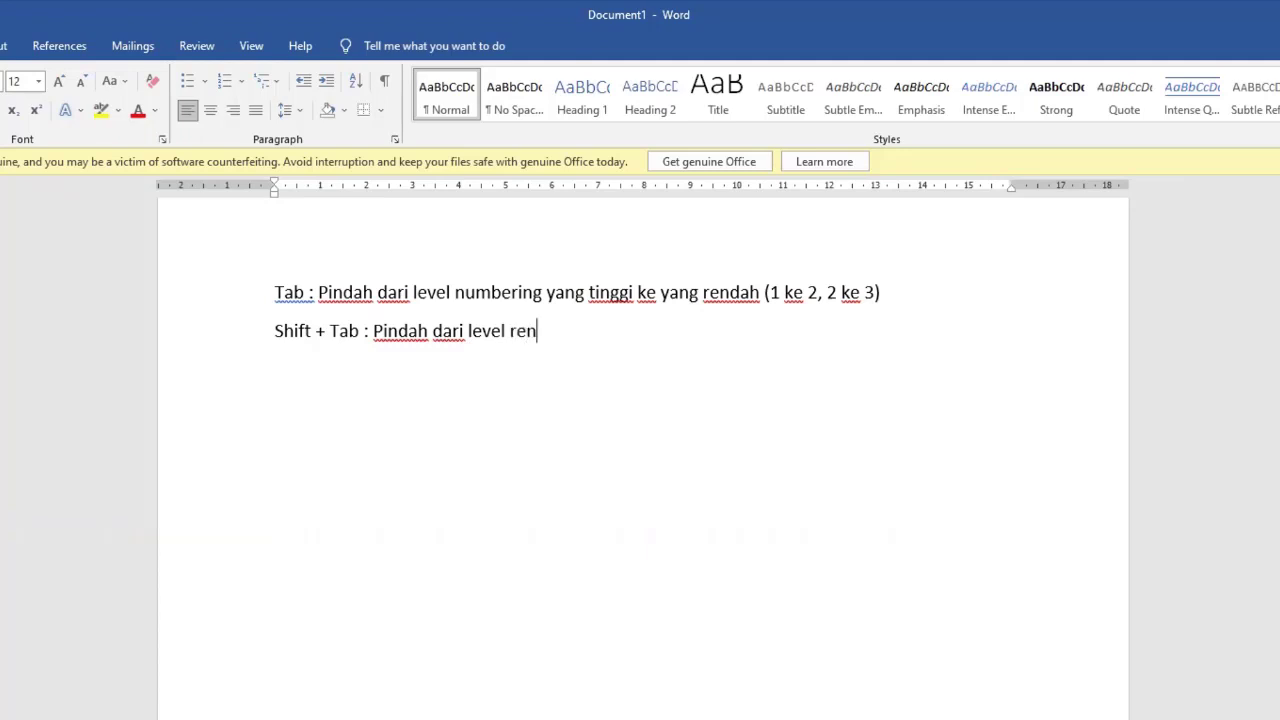
{"action": "type", "text": "dah ke le"}
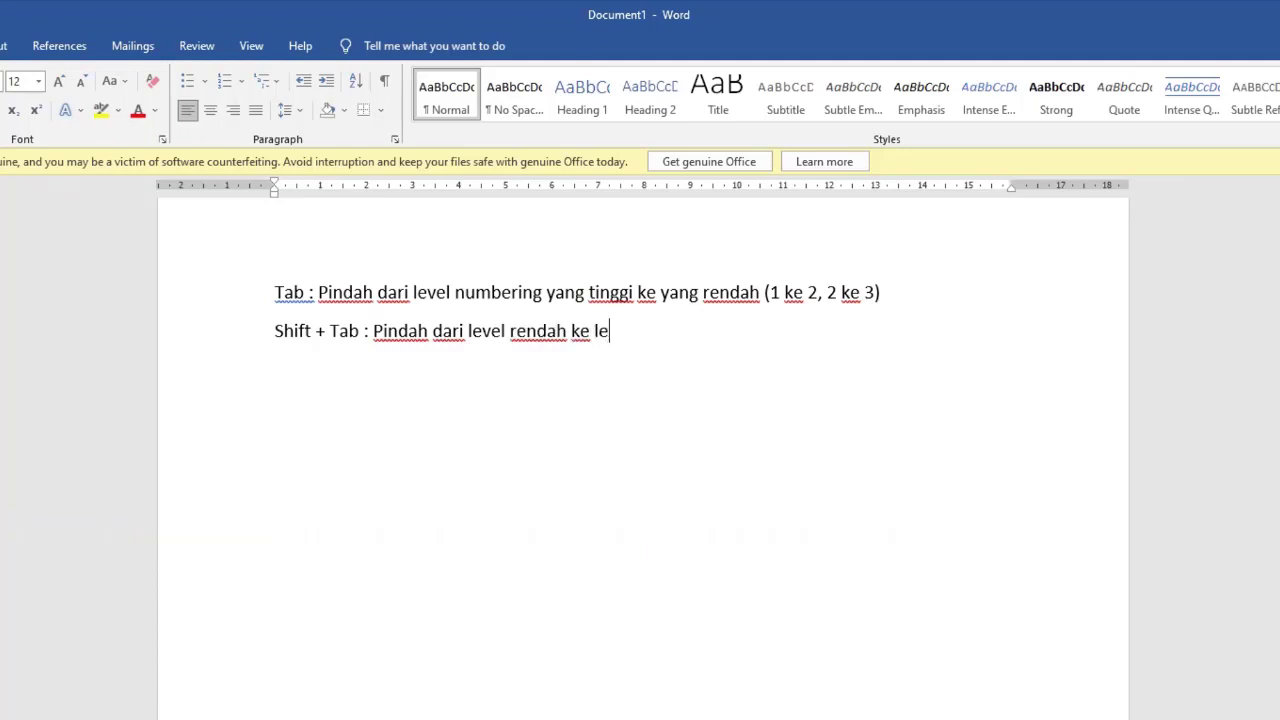
{"action": "type", "text": "vel tinggi ("}
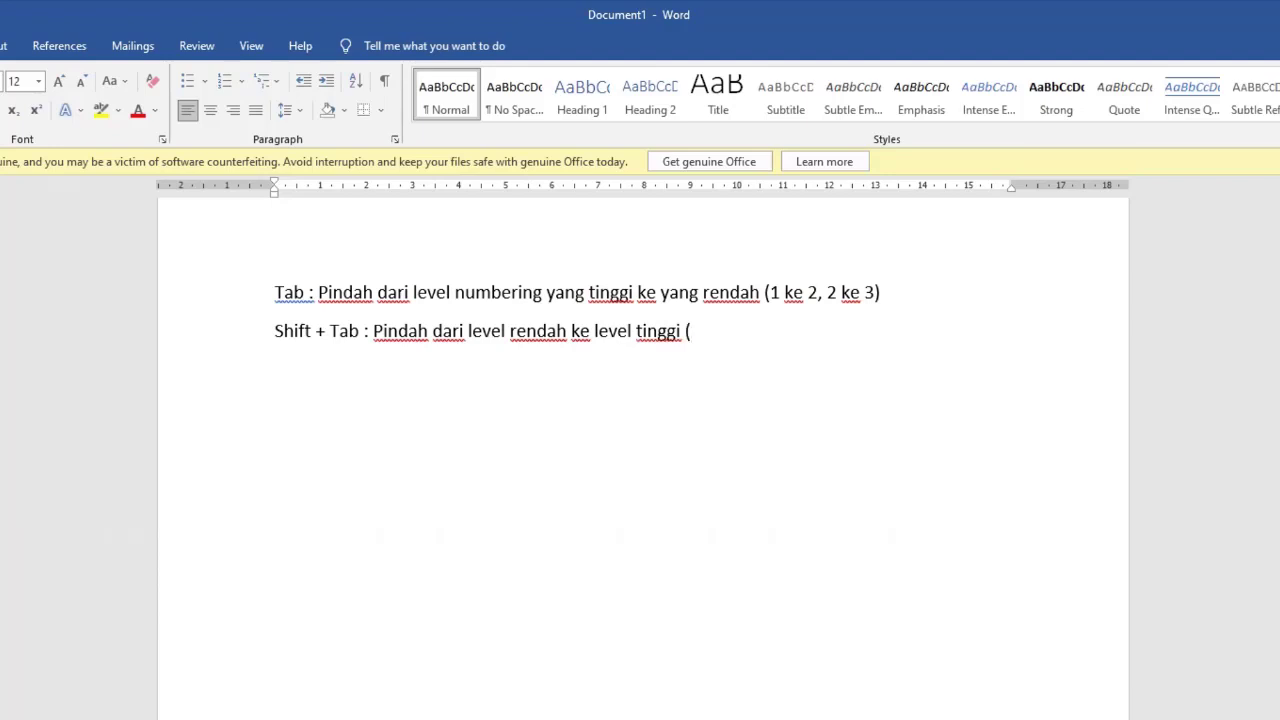
{"action": "type", "text": "2 ke 1, 3 ke 2"}
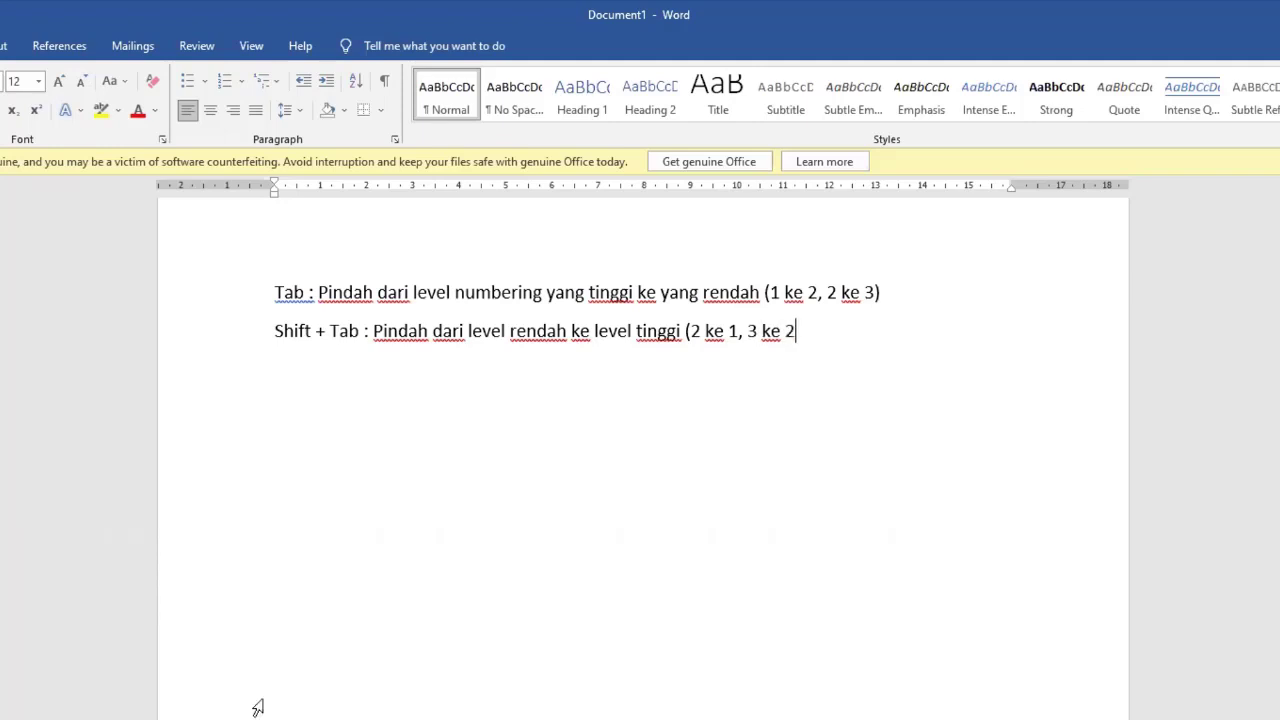
{"action": "type", "text": ")"}
{"action": "key", "text": "Return"}
Leave a blank line and add the lines "Ctrl + M" and "Ctrl + Shift + M" below the notes
{"action": "key", "text": "Return"}
{"action": "type", "text": "Ctrl + m"}
{"action": "key", "text": "BackSpace"}
{"action": "type", "text": "M"}
{"action": "key", "text": "Return"}
{"action": "type", "text": "Ctrl "}
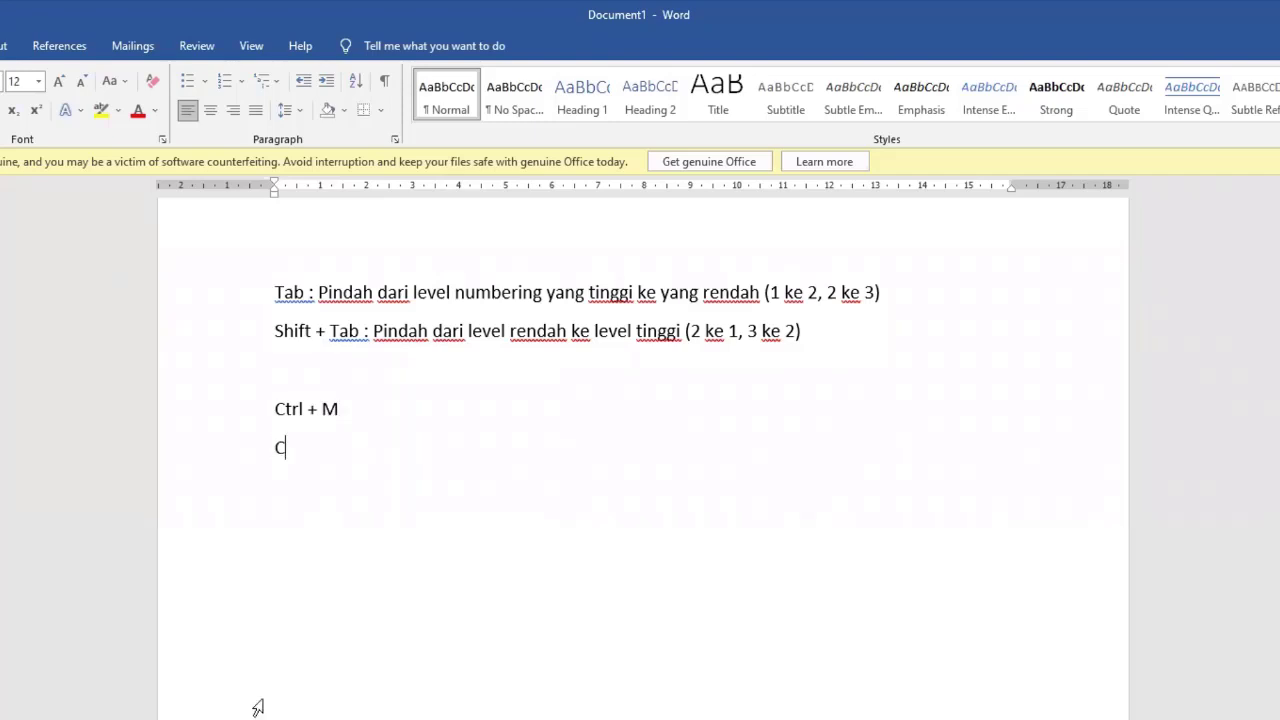
{"action": "type", "text": "+ Shift + M"}
{"action": "key", "text": "Return"}
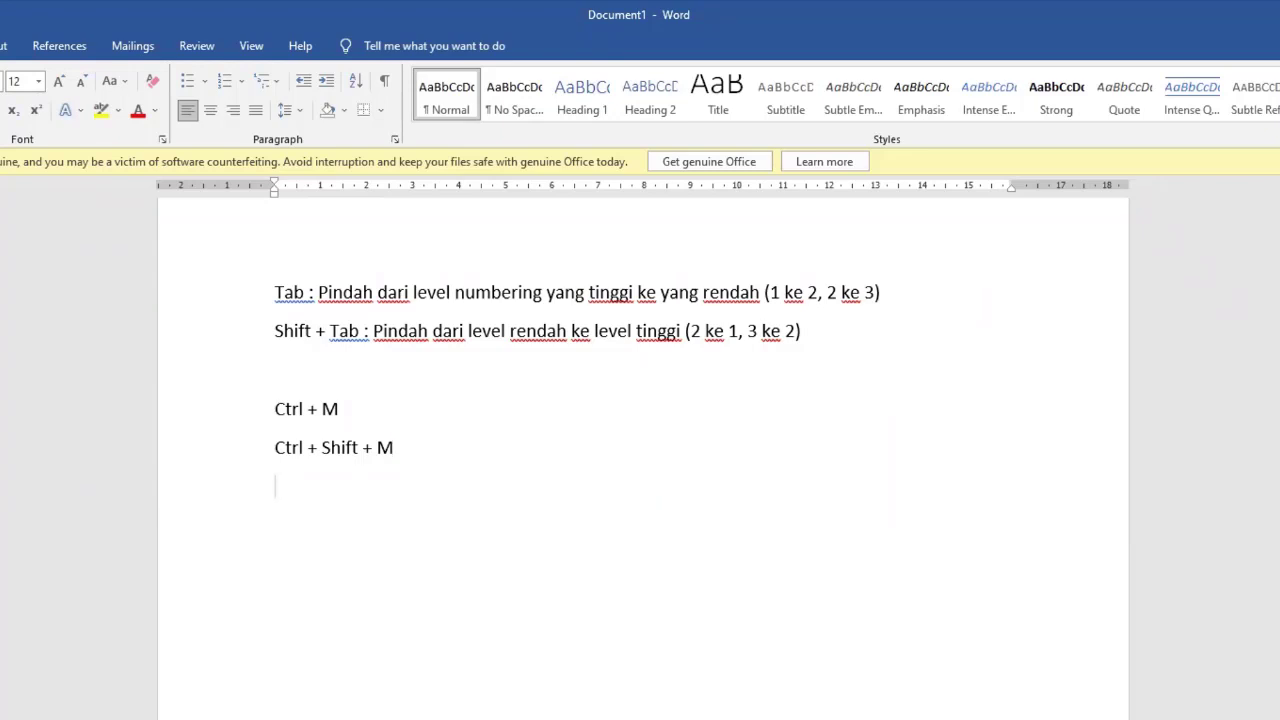
Start a lettered list with item A "Judul utama 1" and add two second-level items, both reading Fdfd
{"action": "type", "text": "A. "}
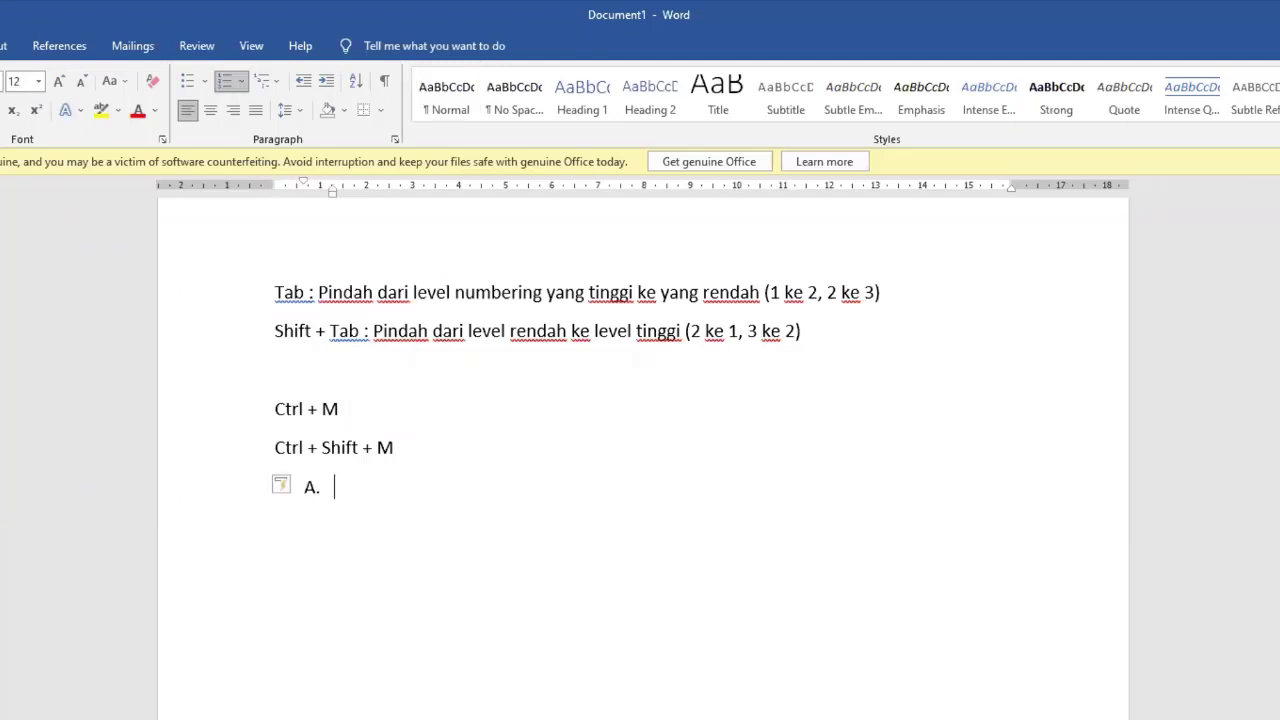
{"action": "type", "text": "ju"}
{"action": "type", "text": "dul"}
{"action": "type", "text": " utama"}
{"action": "type", "text": " 1"}
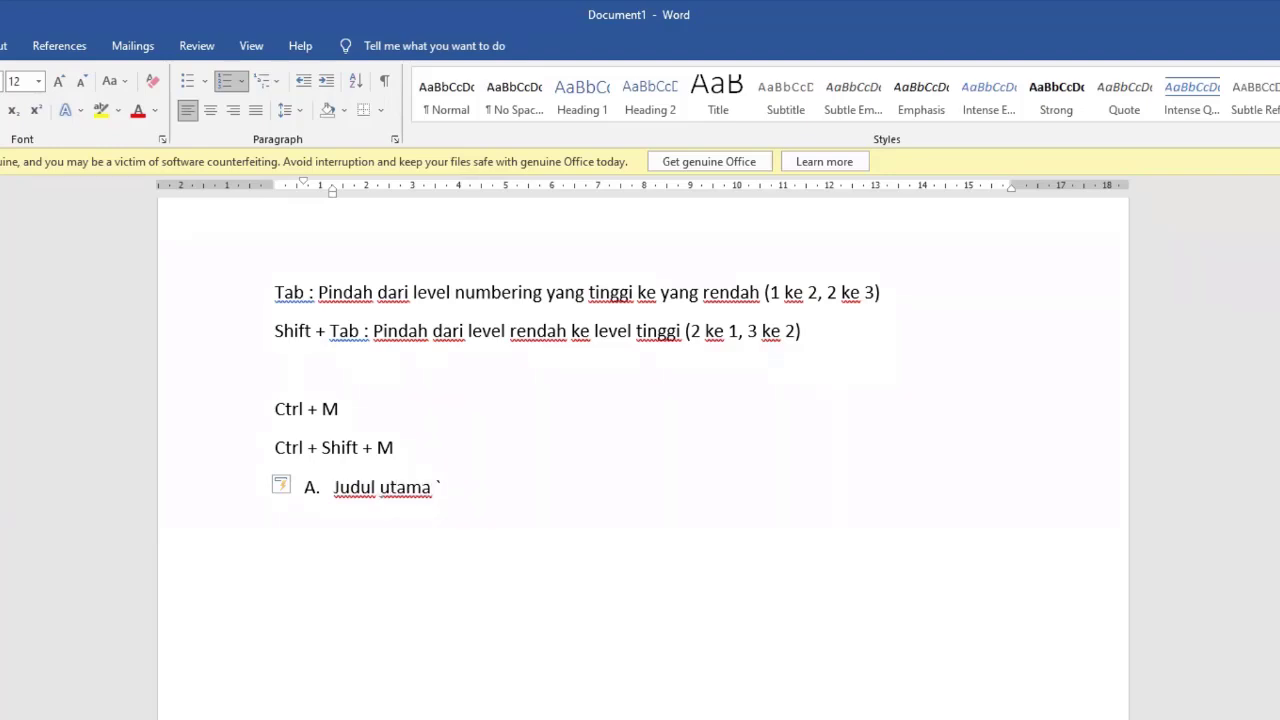
{"action": "key", "text": "Return"}
{"action": "key", "text": "Tab"}
{"action": "type", "text": "fdfd"}
{"action": "key", "text": "Return"}
{"action": "type", "text": "fdfd"}
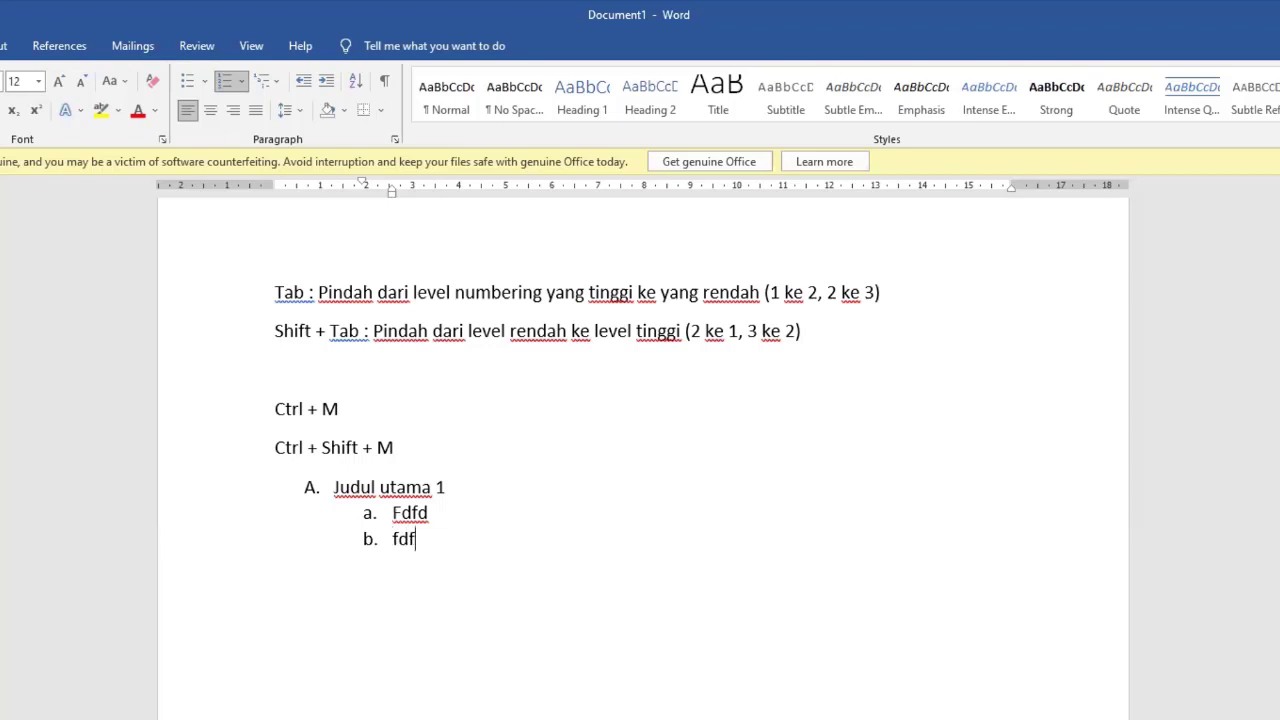
Add third-level items Dfdfdf, Fdfdf and Dfdf under second-level item b
{"action": "key", "text": "Return"}
{"action": "key", "text": "Tab"}
{"action": "type", "text": "dfdfdf"}
{"action": "key", "text": "Return"}
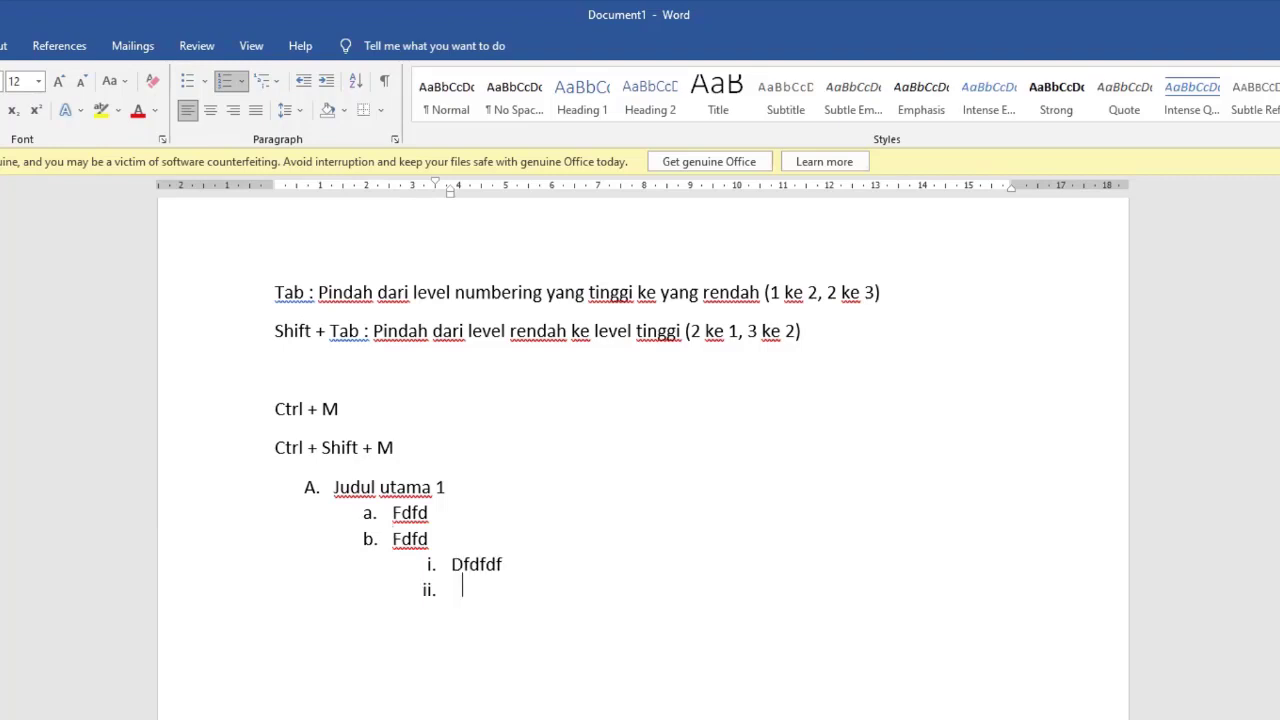
{"action": "type", "text": "fdfdf"}
{"action": "key", "text": "Return"}
{"action": "type", "text": "dfdf"}
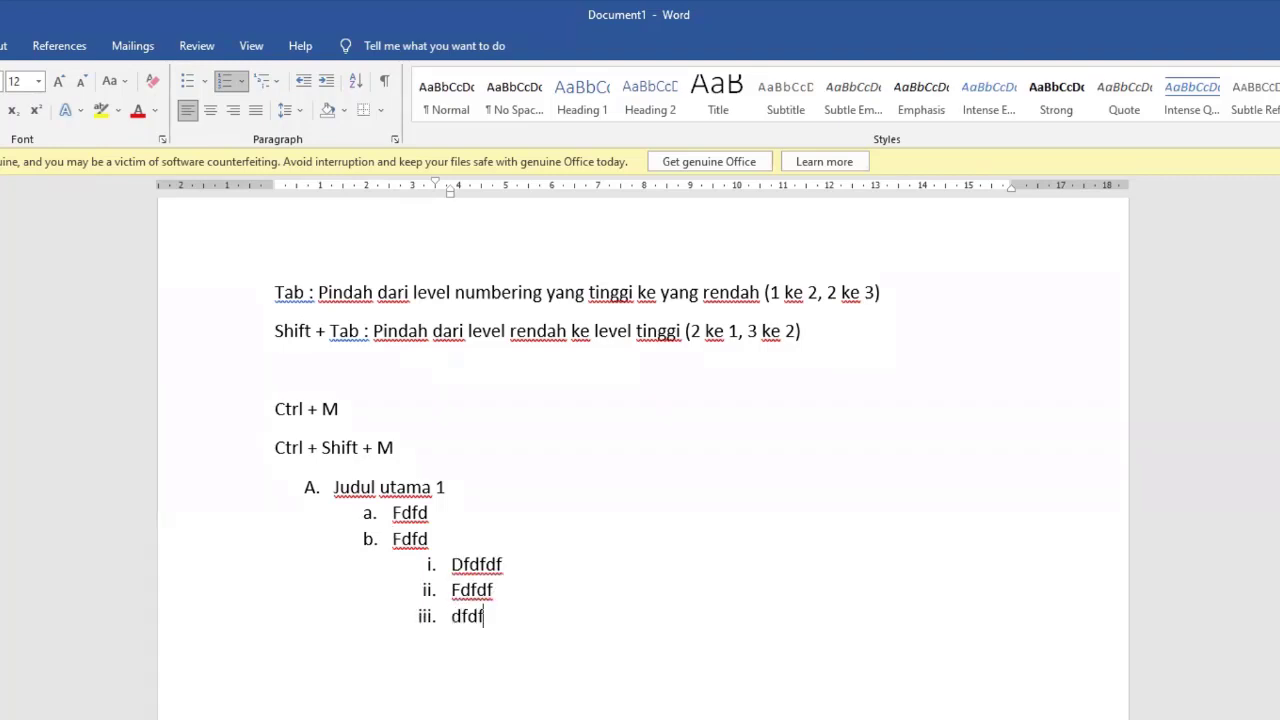
Return to the second numbering level and add items Fdfdf and Fdf as c and d
{"action": "key", "text": "Return"}
{"action": "key", "text": "shift+Tab"}
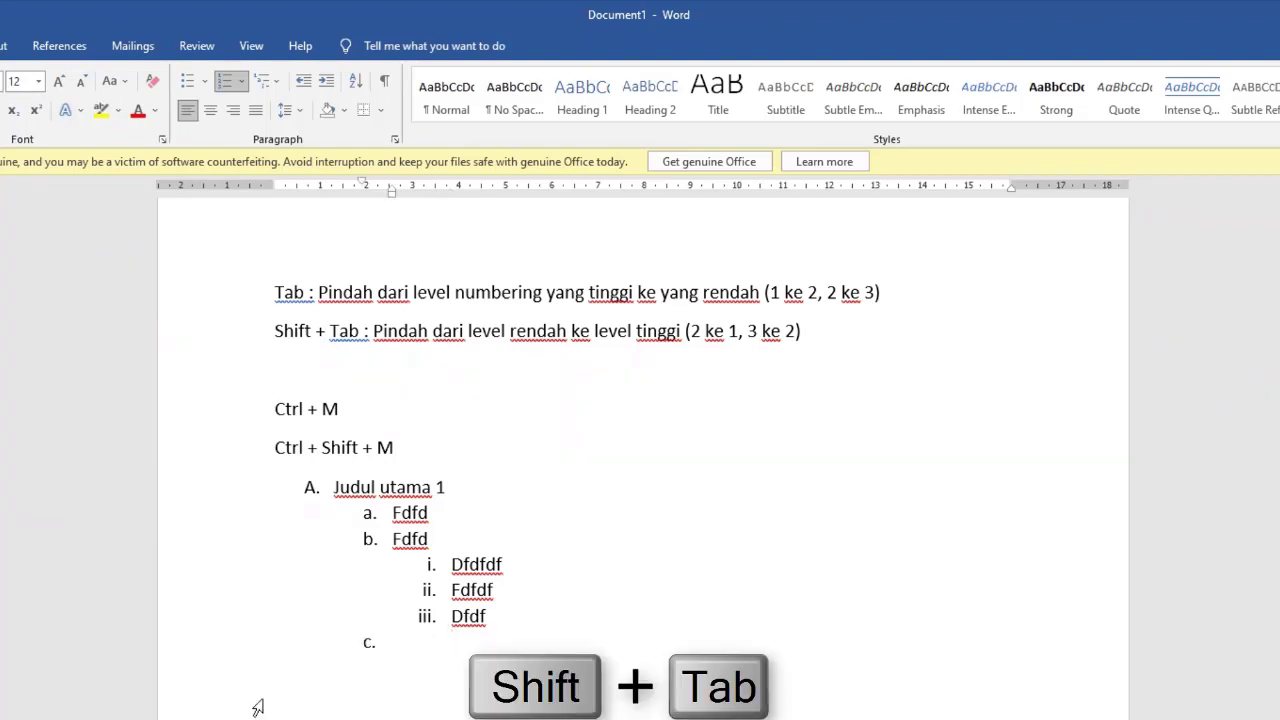
{"action": "type", "text": "fdfdf"}
{"action": "key", "text": "Return"}
{"action": "type", "text": "fdf"}
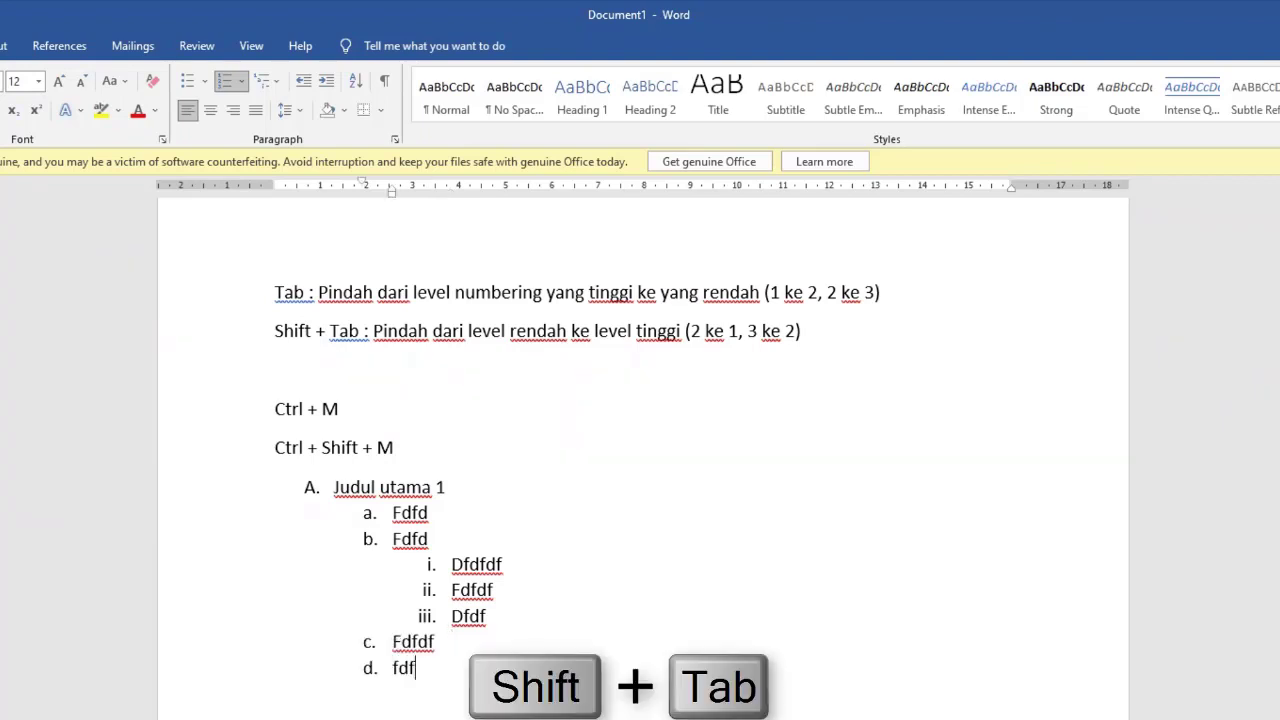
Return to the first numbering level and add items Fdfdf and Fdf as B and C
{"action": "key", "text": "Return"}
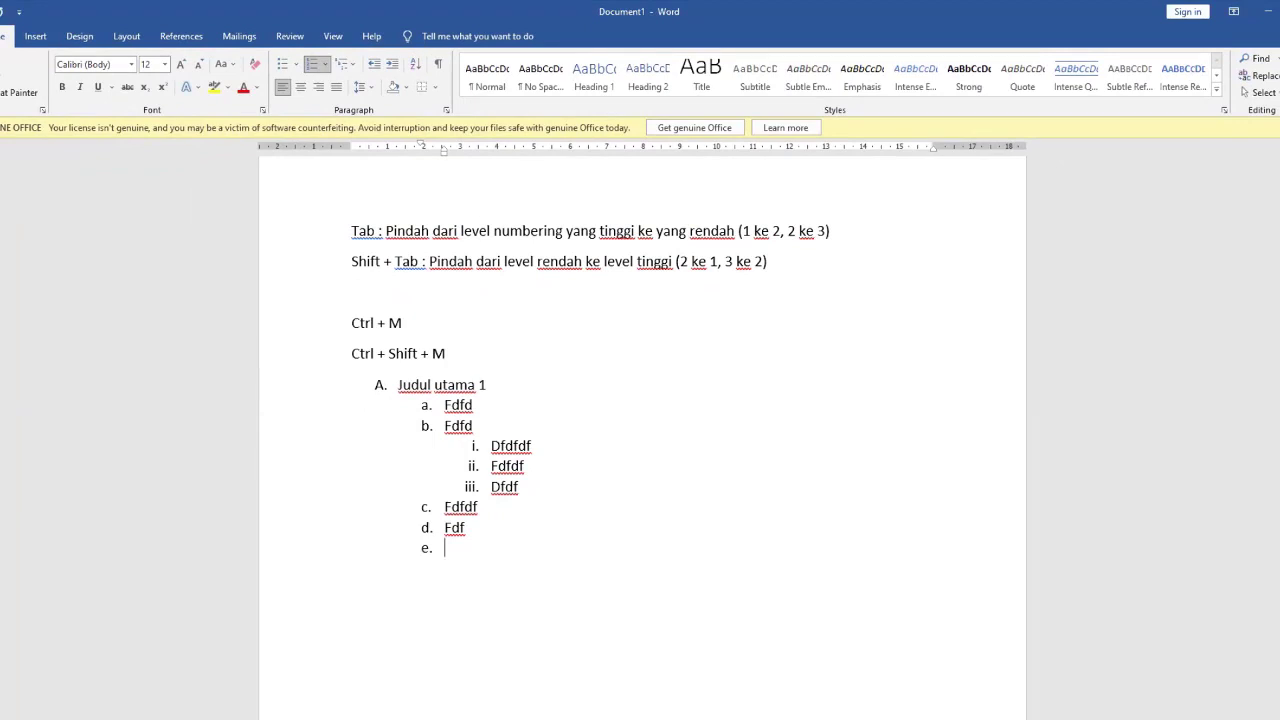
{"action": "key", "text": "ctrl+shift+m"}
{"action": "type", "text": "Fdfdf"}
{"action": "key", "text": "Return"}
{"action": "type", "text": "Fdf"}
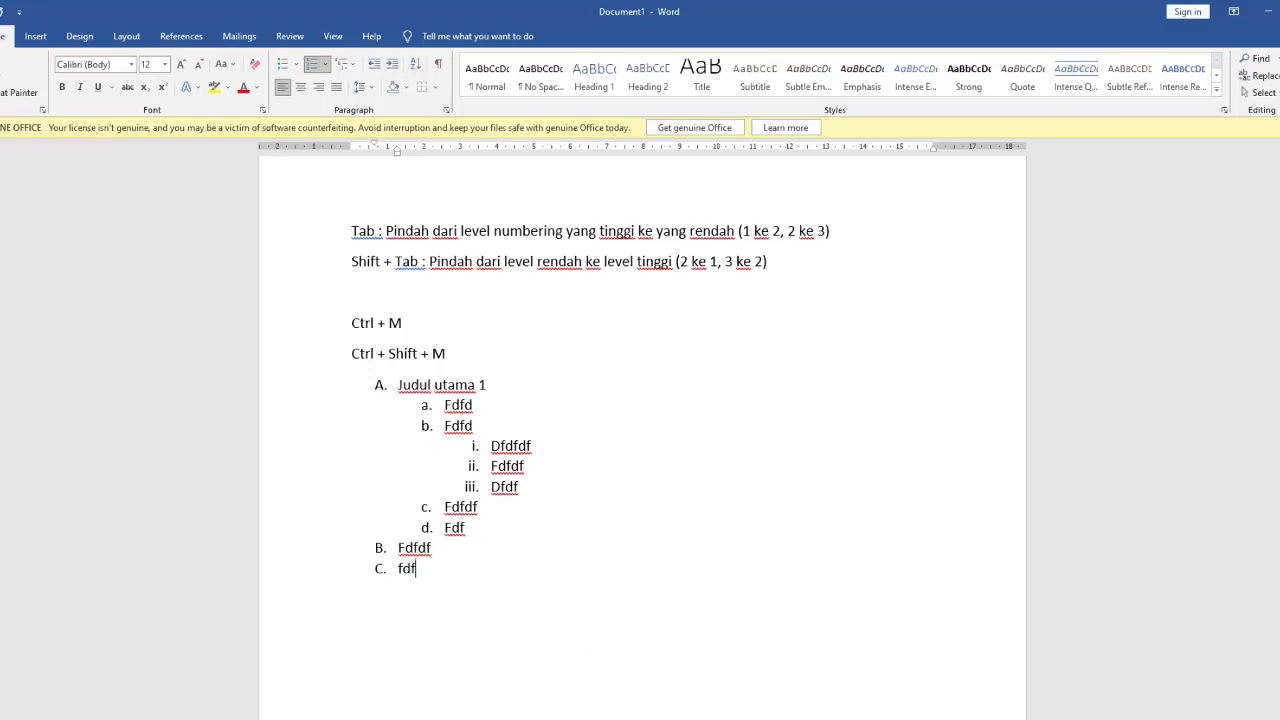
{"action": "key", "text": "Return"}
Delete all list items below "Judul utama 1"
{"action": "left_click_drag", "start_coordinate": [445, 406], "coordinate": [457, 591]}
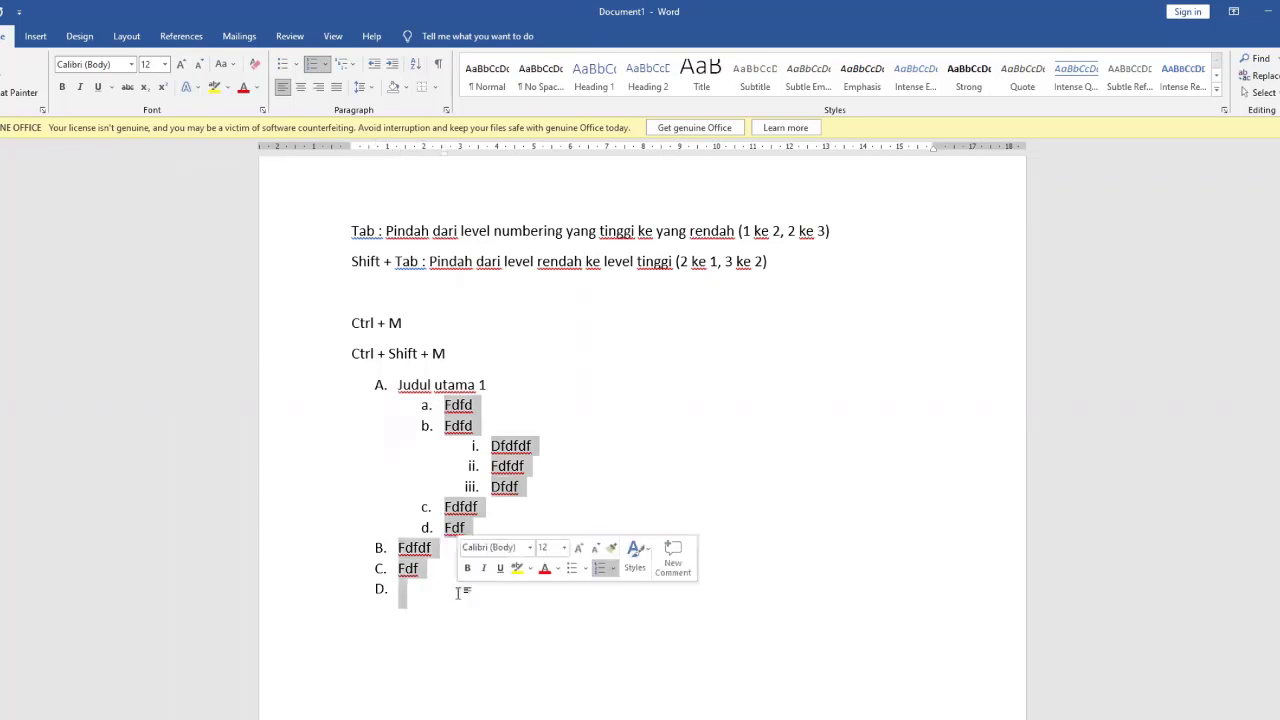
{"action": "key", "text": "BackSpace"}
{"action": "key", "text": "BackSpace"}
{"action": "type", "text": "\\"}
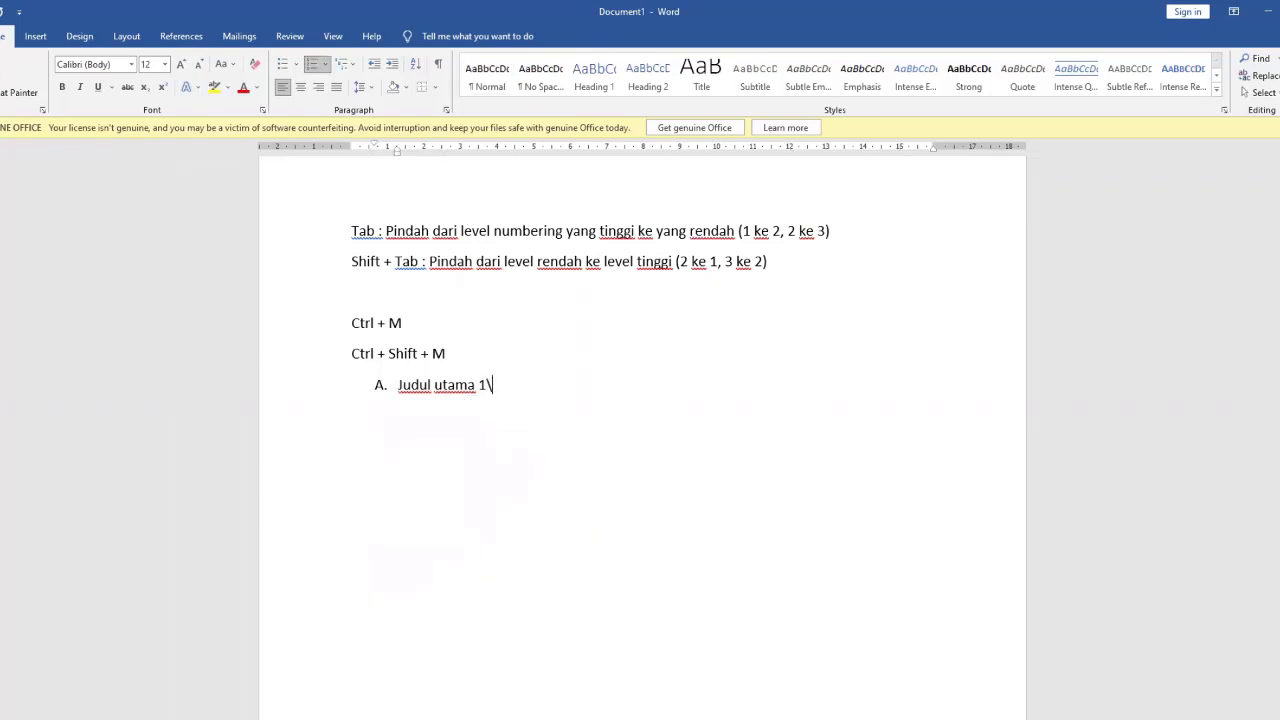
{"action": "key", "text": "BackSpace"}
Add two second-level items reading Dfdf under "Judul utama 1", with their indent decreased toward the margin
{"action": "key", "text": "Return"}
{"action": "key", "text": "Tab"}
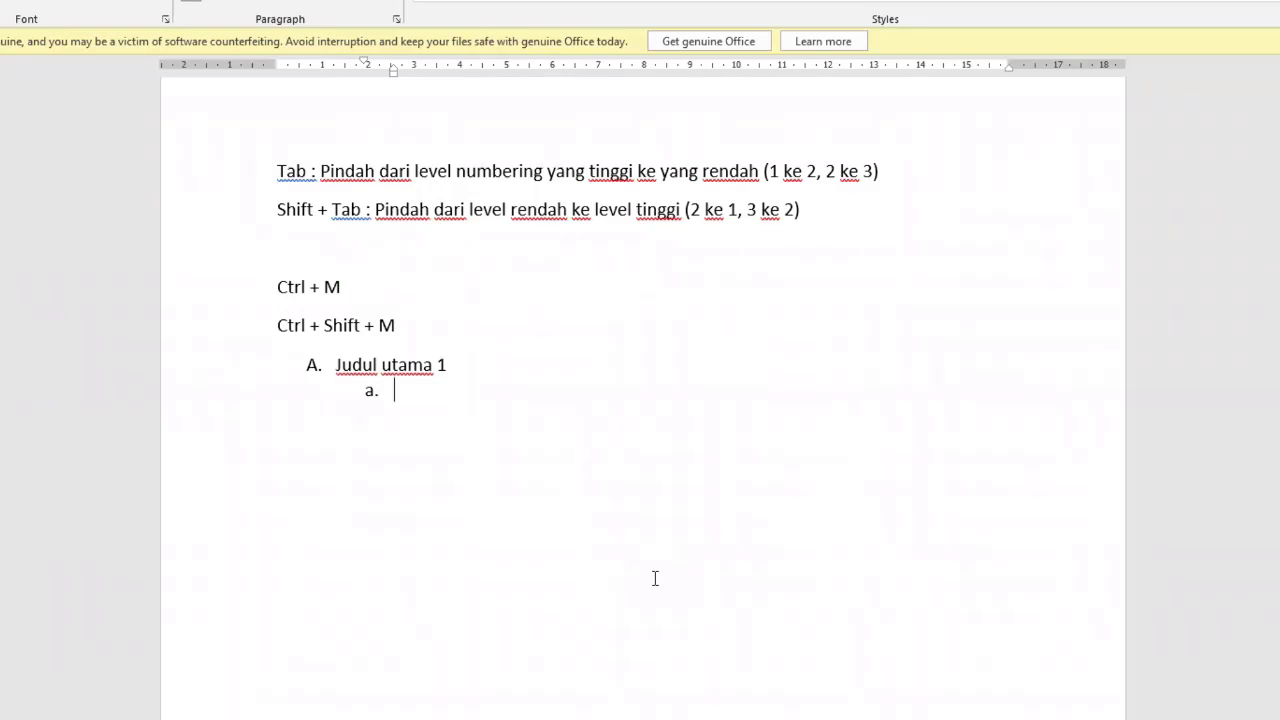
{"action": "key", "text": "ctrl+shift+m"}
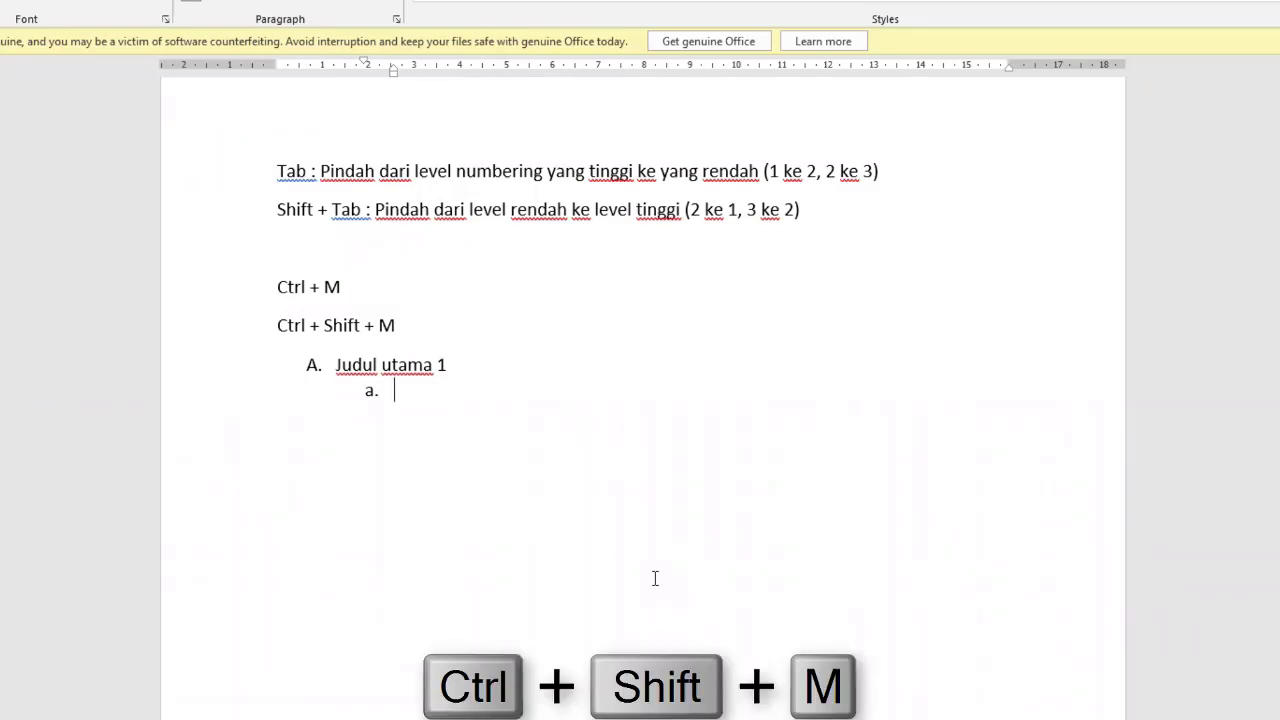
{"action": "key", "text": "ctrl+shift+m"}
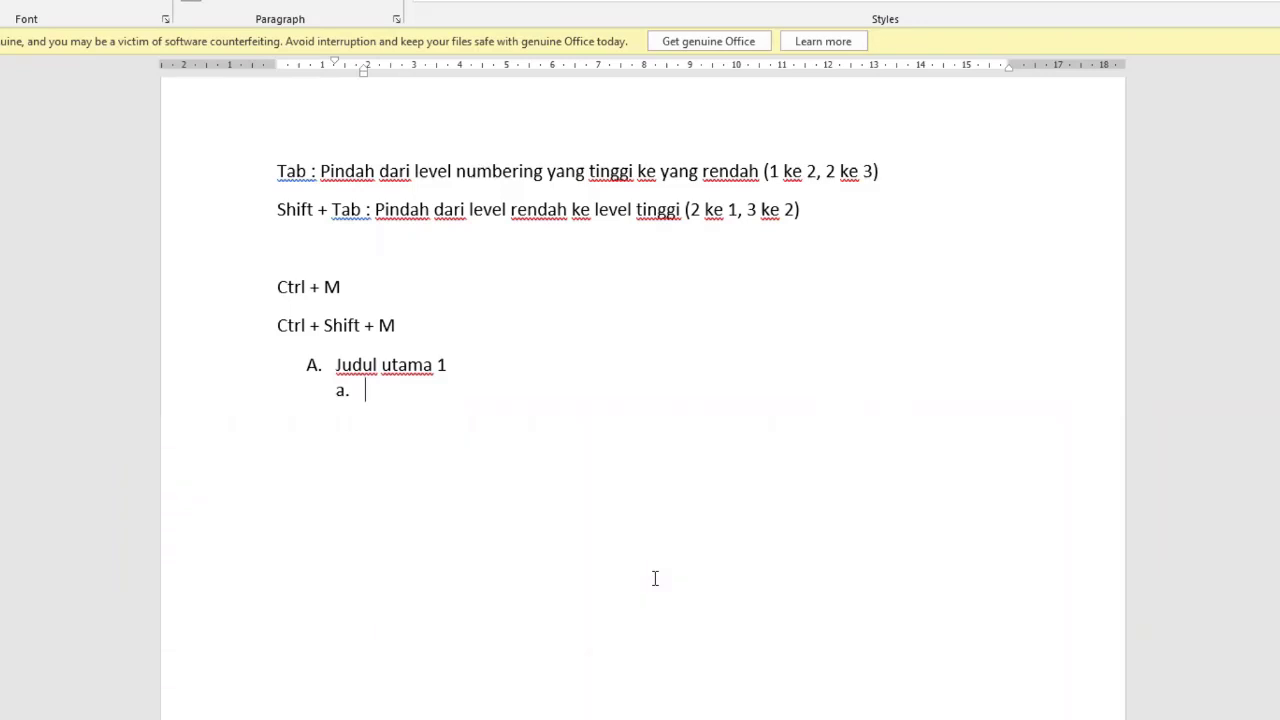
{"action": "type", "text": "dfdf"}
{"action": "key", "text": "Return"}
{"action": "type", "text": "dfdf"}
Add an empty third-level item below the second Dfdf and shift its indent back and forth, ending farther from the margin
{"action": "key", "text": "Return"}
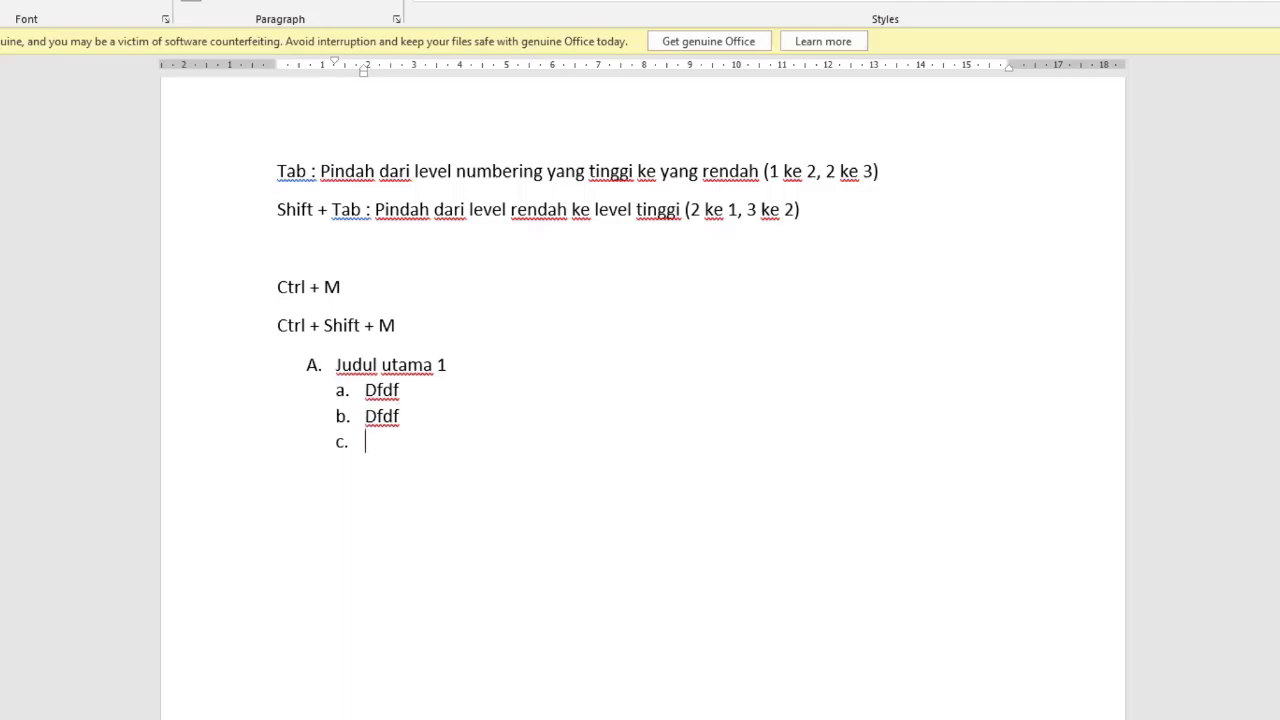
{"action": "key", "text": "Tab"}
{"action": "key", "text": "ctrl+shift+m"}
{"action": "key", "text": "ctrl+shift+m"}
{"action": "key", "text": "ctrl+m"}
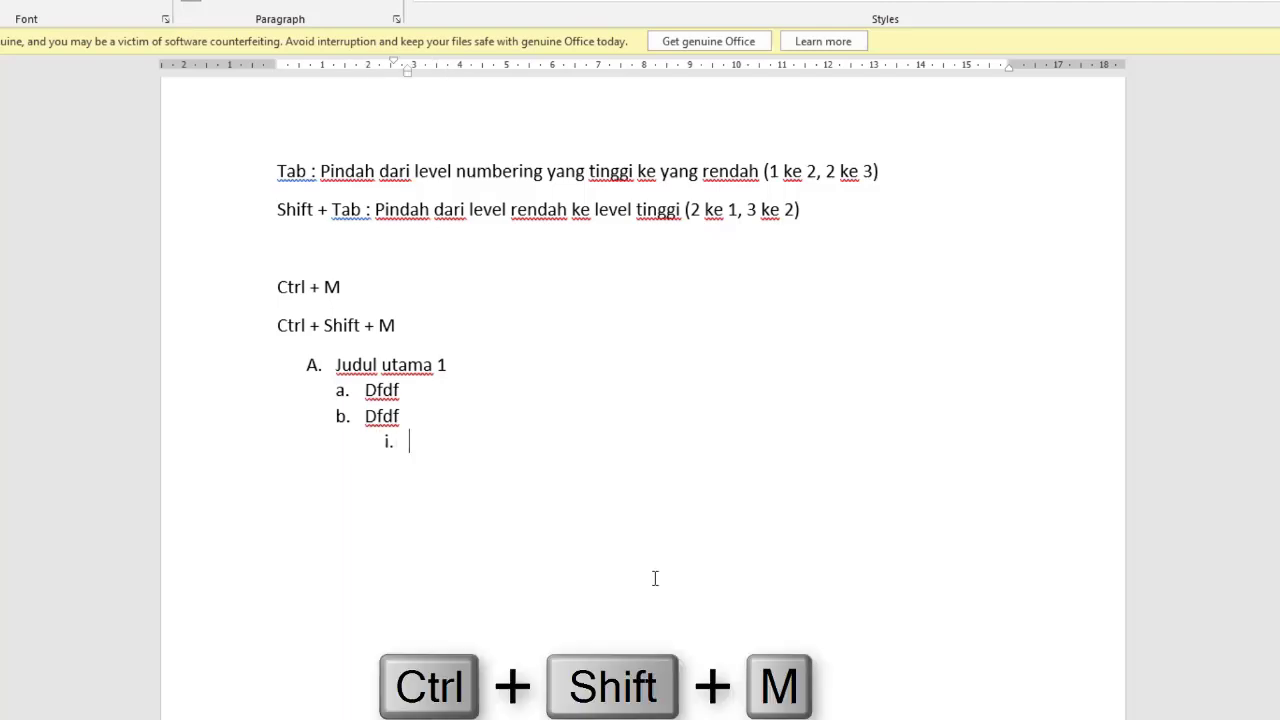
{"action": "key", "text": "ctrl+shift+m"}
{"action": "key", "text": "ctrl+m"}
{"action": "key", "text": "ctrl+m"}
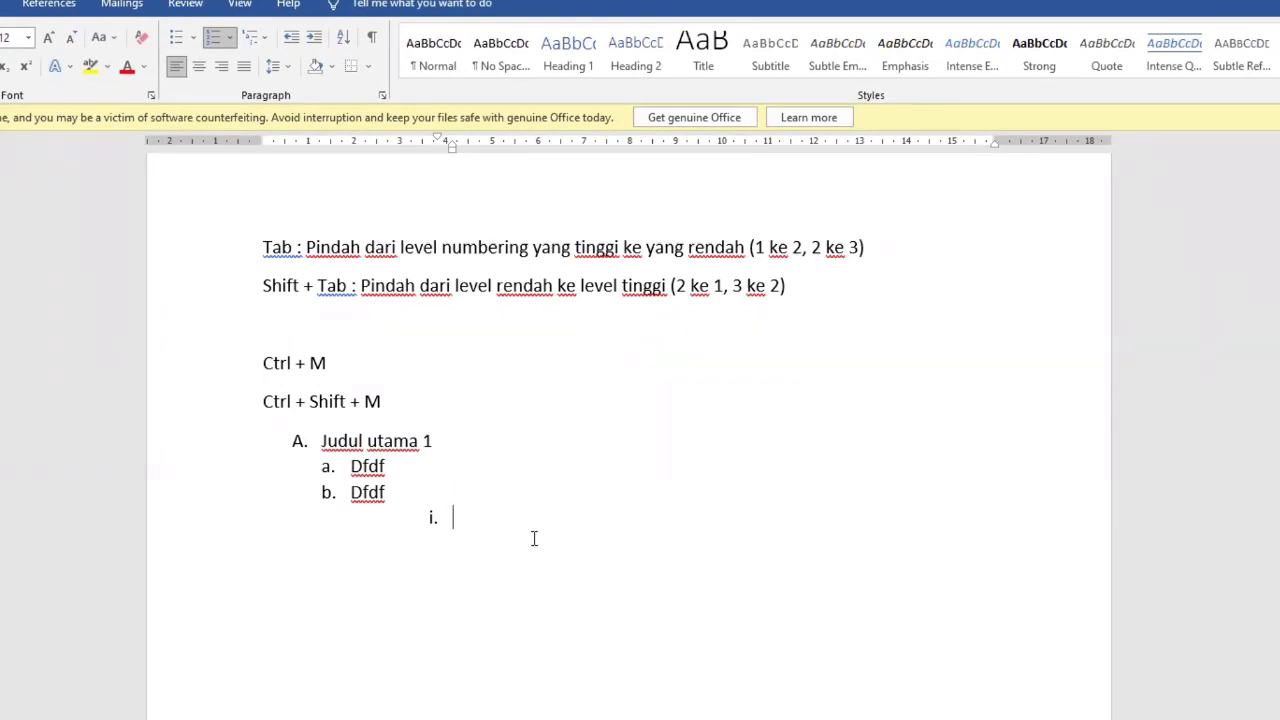
Insert first-level items Rer, Rer and Re as B, C and D after the second Dfdf item
{"action": "left_click", "coordinate": [396, 491]}
{"action": "key", "text": "Return"}
{"action": "key", "text": "shift+Tab"}
{"action": "type", "text": "rer"}
{"action": "key", "text": "Return"}
{"action": "type", "text": "rer"}
{"action": "key", "text": "Return"}
{"action": "type", "text": "re"}
Add second-level items Fdfdf and fdf under first-level item D
{"action": "key", "text": "Return"}
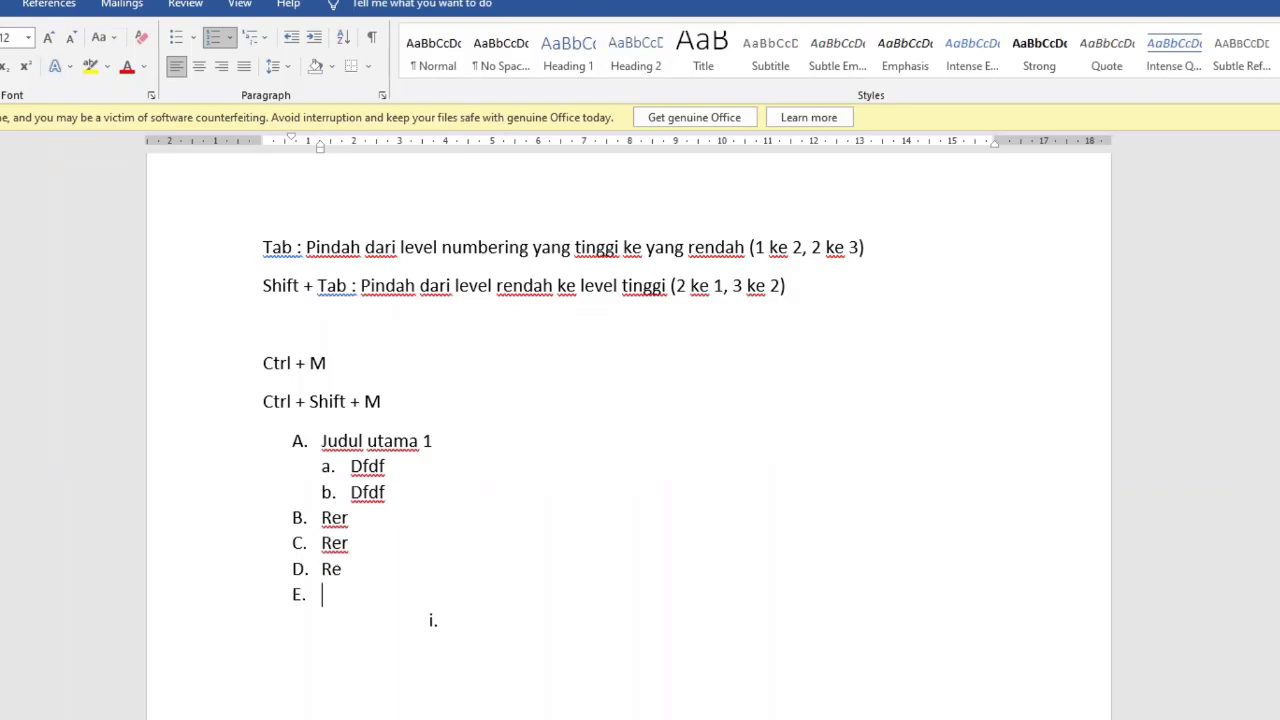
{"action": "key", "text": "Tab"}
{"action": "type", "text": "fdfdf"}
{"action": "key", "text": "Return"}
{"action": "type", "text": "fd"}
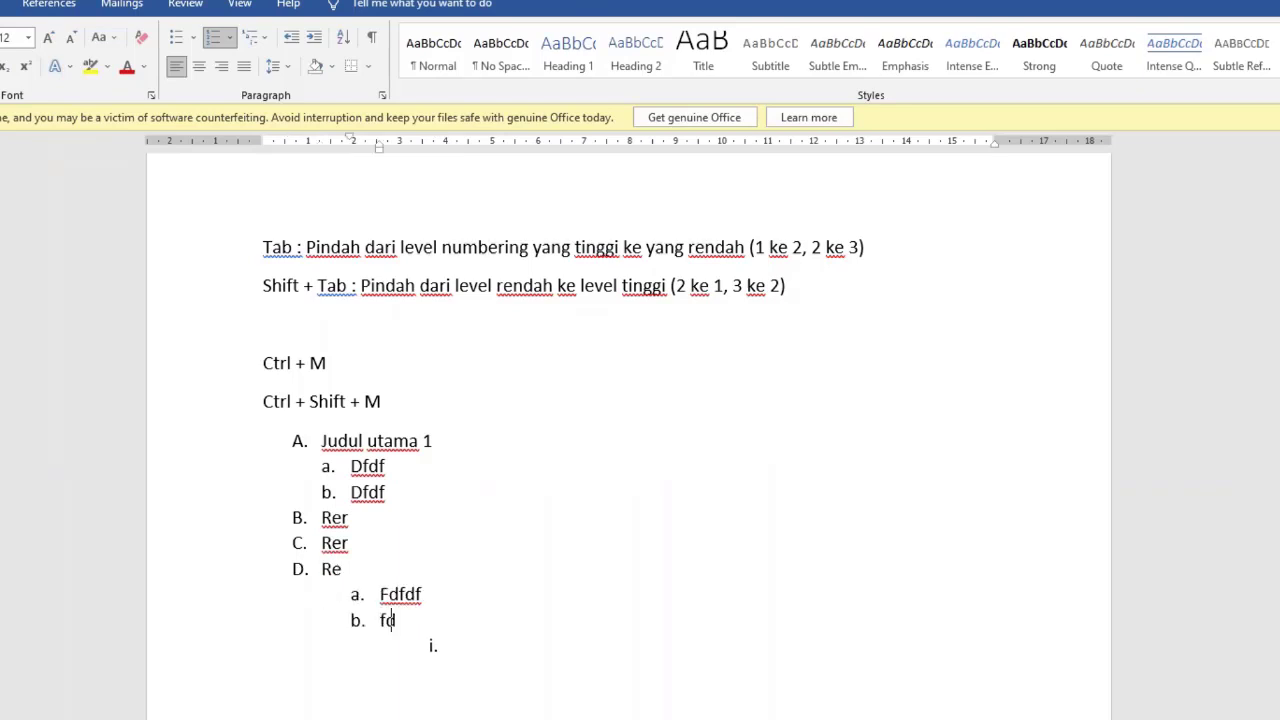
{"action": "type", "text": "f"}
Select the whole lettered list from the last second-level item up to "Judul utama 1" and delete it
{"action": "key", "text": "ctrl+shift+Up"}
{"action": "key", "text": "ctrl+shift+Up"}
{"action": "key", "text": "ctrl+shift+Up"}
{"action": "key", "text": "ctrl+shift+Up"}
{"action": "key", "text": "ctrl+shift+Up"}
{"action": "key", "text": "ctrl+shift+Up"}
{"action": "key", "text": "ctrl+shift+Up"}
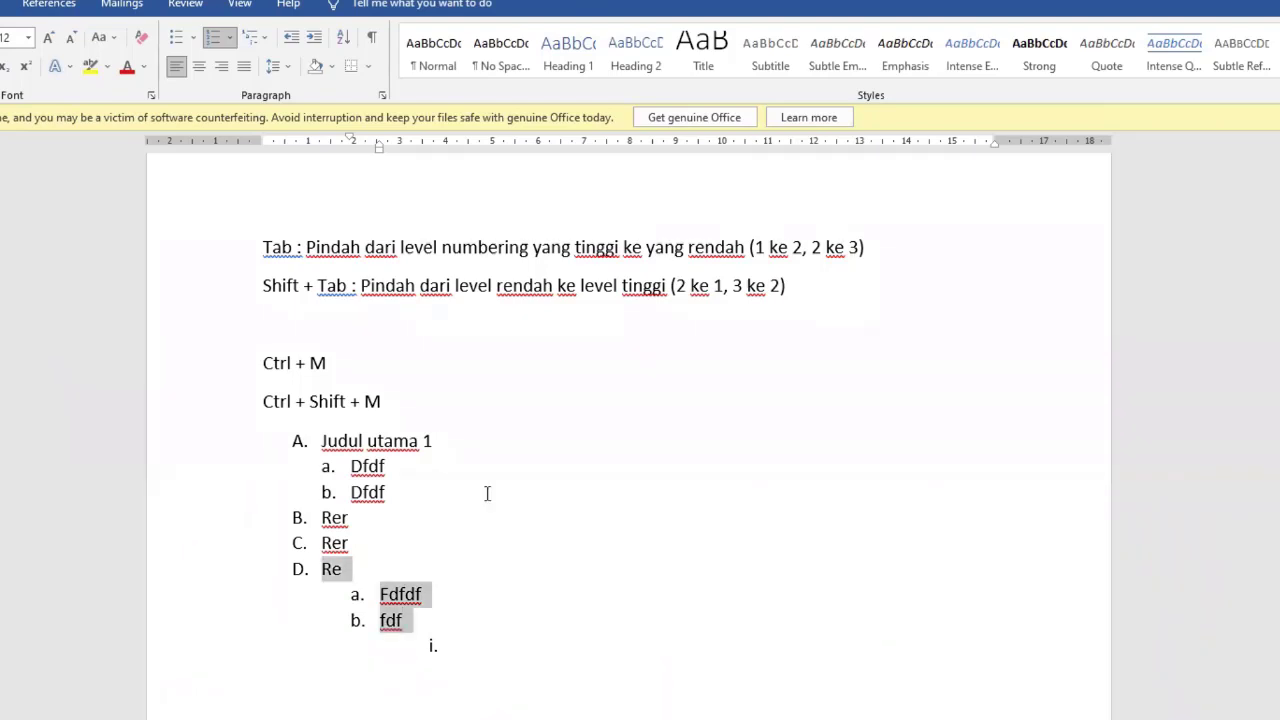
{"action": "key", "text": "ctrl+shift+Up"}
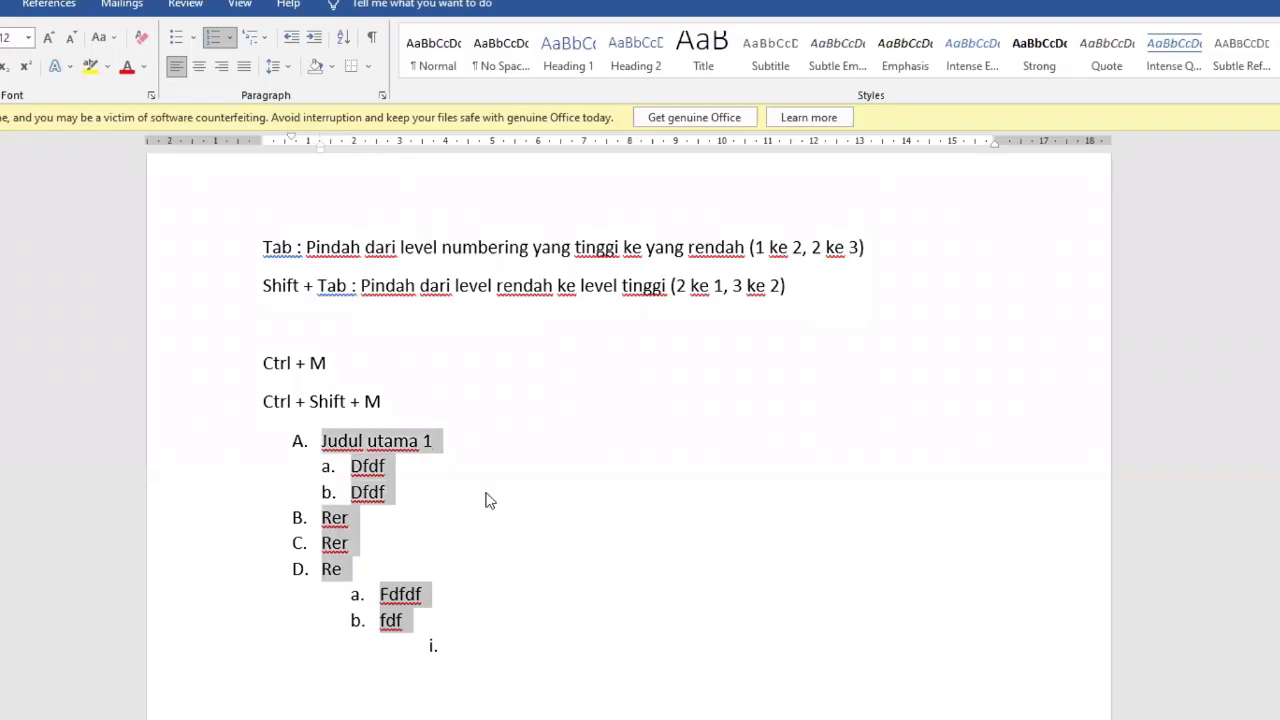
{"action": "key", "text": "BackSpace"}
{"action": "key", "text": "BackSpace"}
{"action": "key", "text": "BackSpace"}
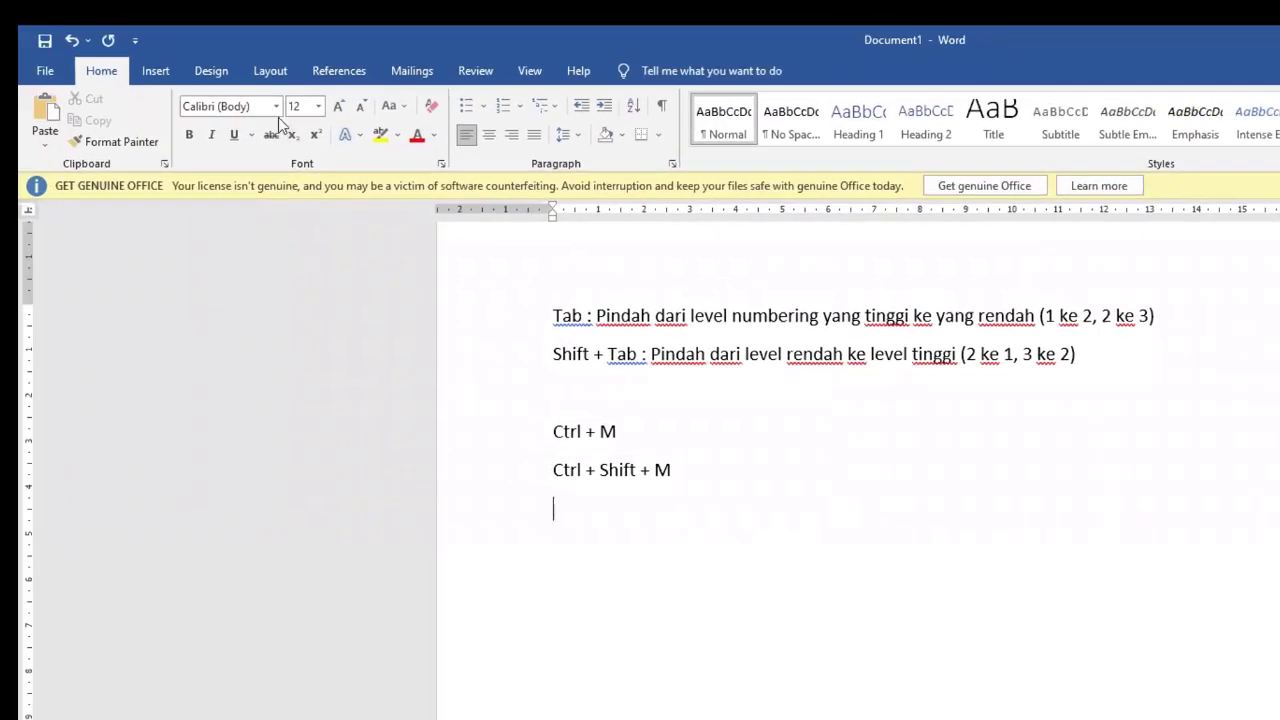
Examine the multilevel list library and the Define new Multilevel list settings, then close them without changes
{"action": "left_click", "coordinate": [558, 107]}
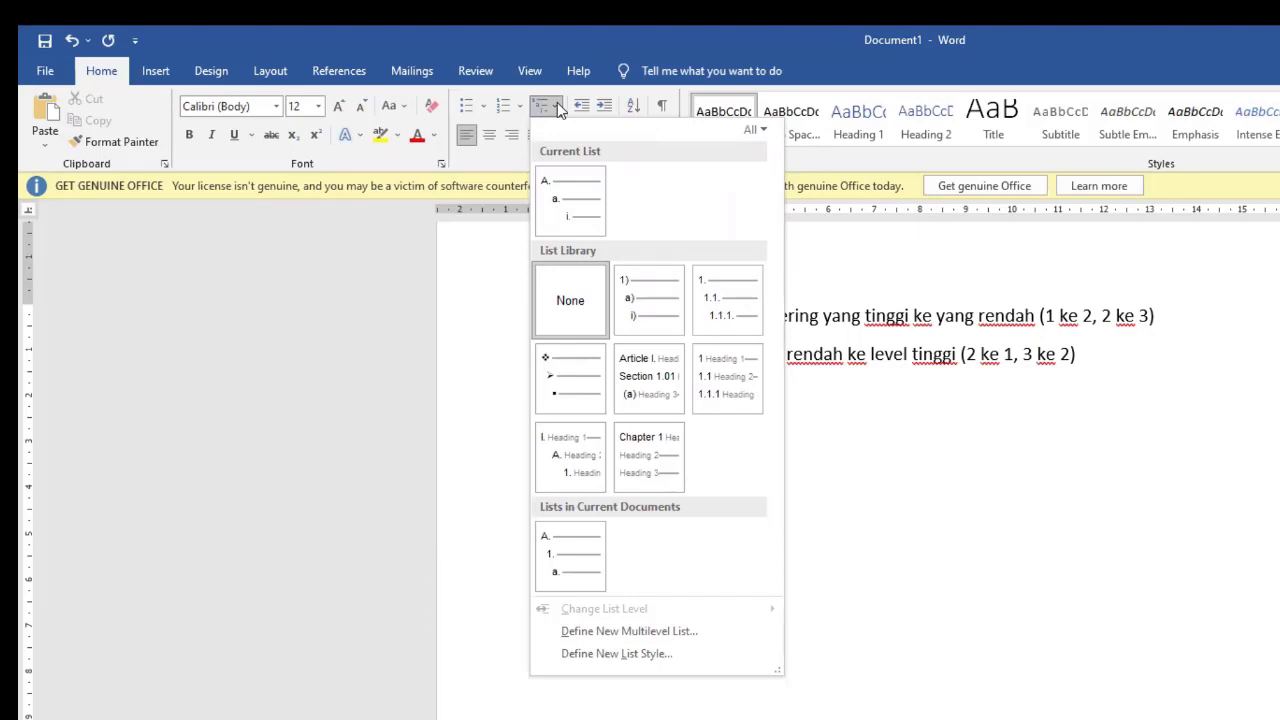
{"action": "mouse_move", "coordinate": [575, 207]}
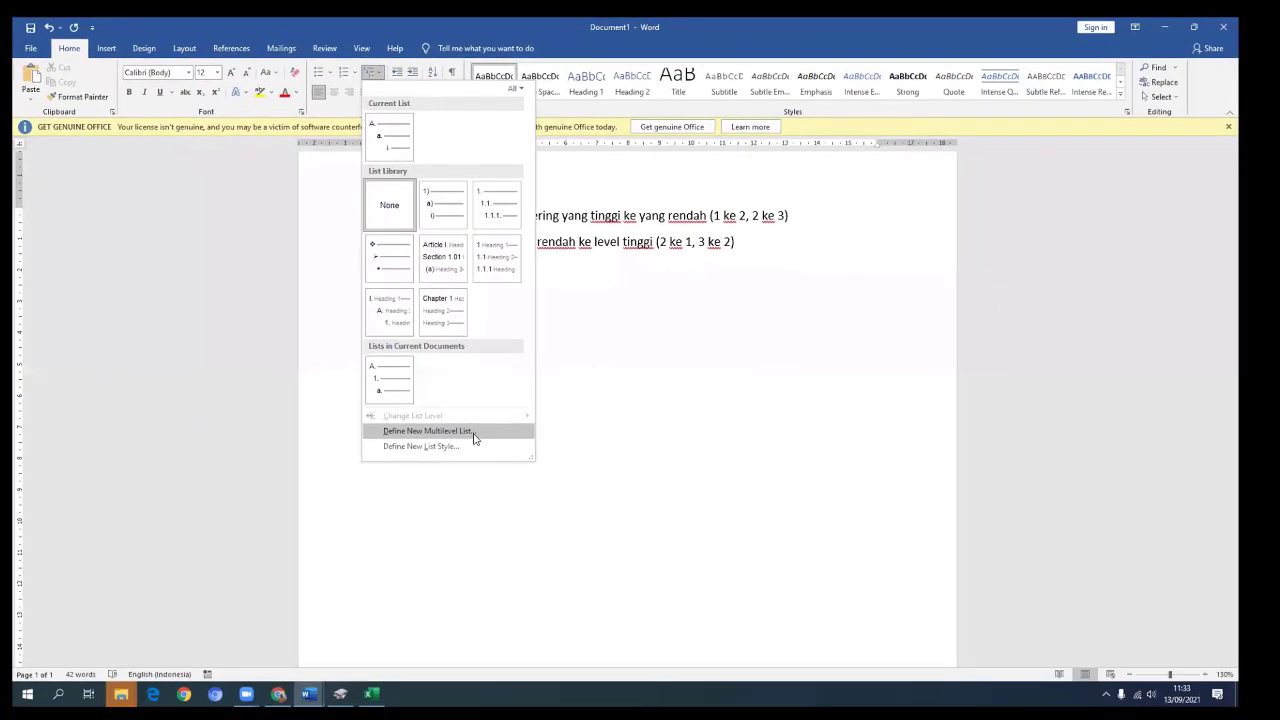
{"action": "left_click", "coordinate": [696, 642]}
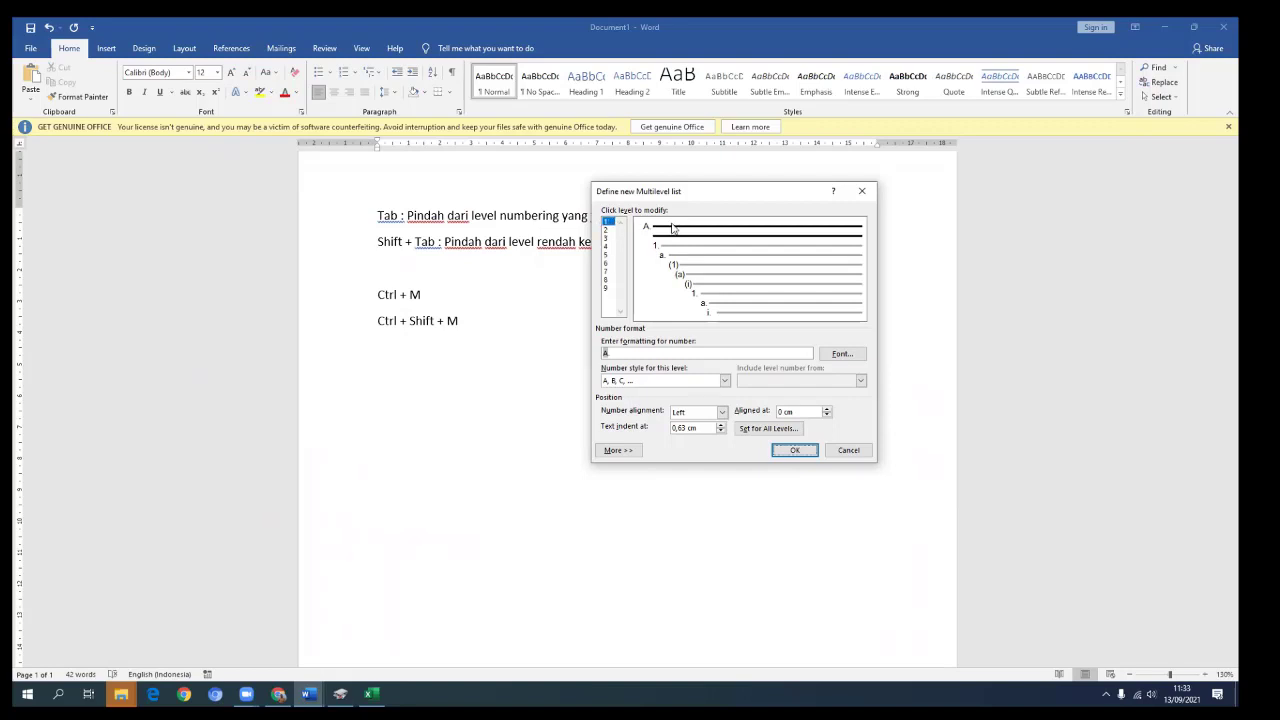
{"action": "left_click", "coordinate": [848, 450]}
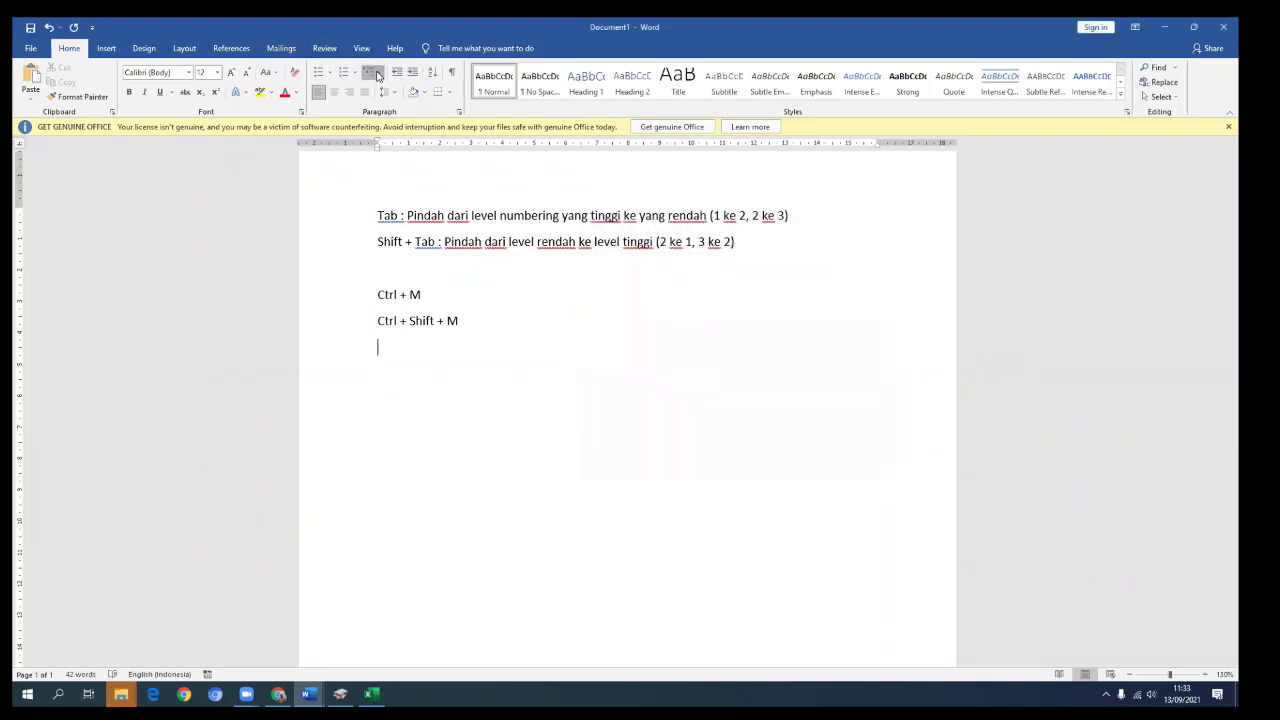
Start defining a new multilevel list and set the level 1 number style to I, II, III
{"action": "left_click", "coordinate": [377, 75]}
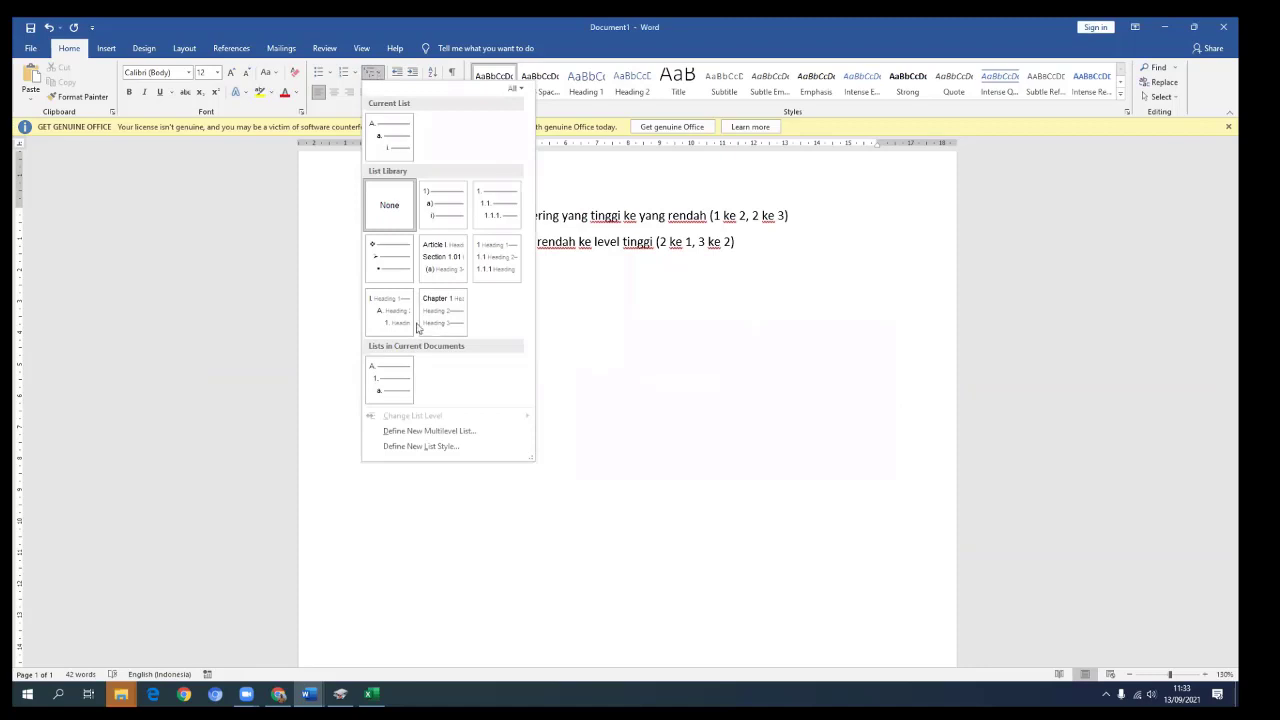
{"action": "mouse_move", "coordinate": [395, 383]}
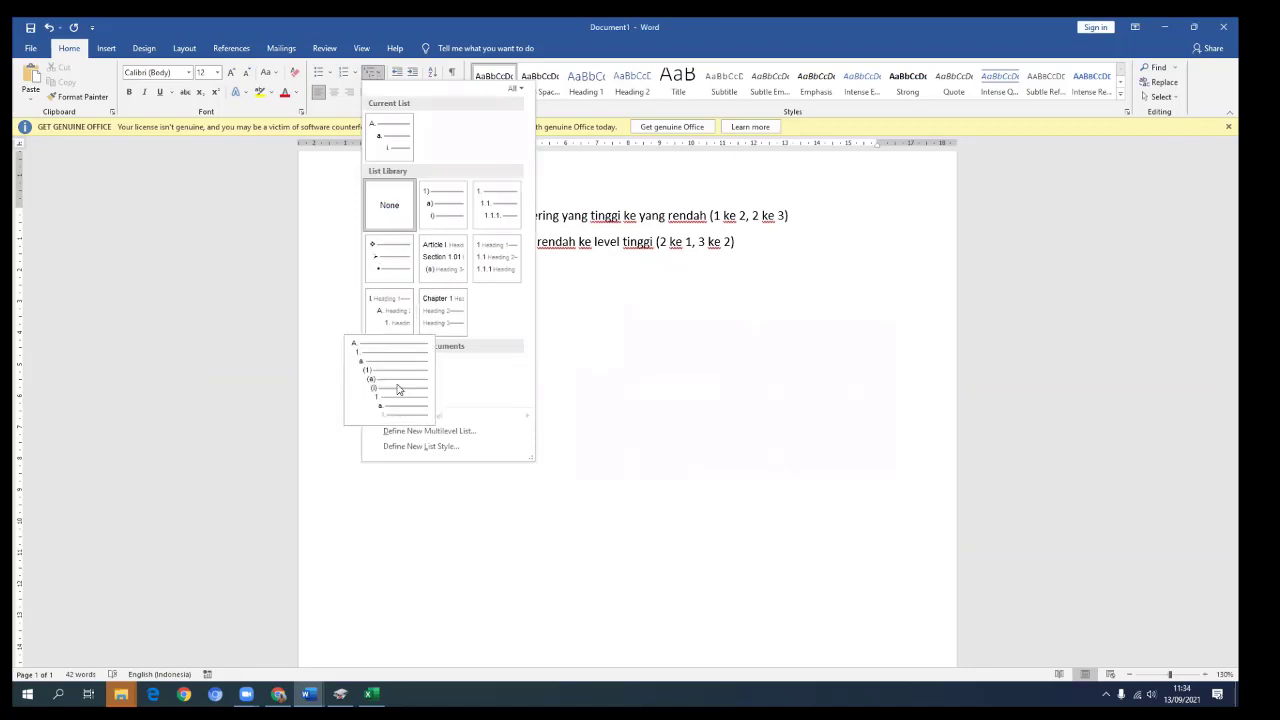
{"action": "right_click", "coordinate": [397, 389]}
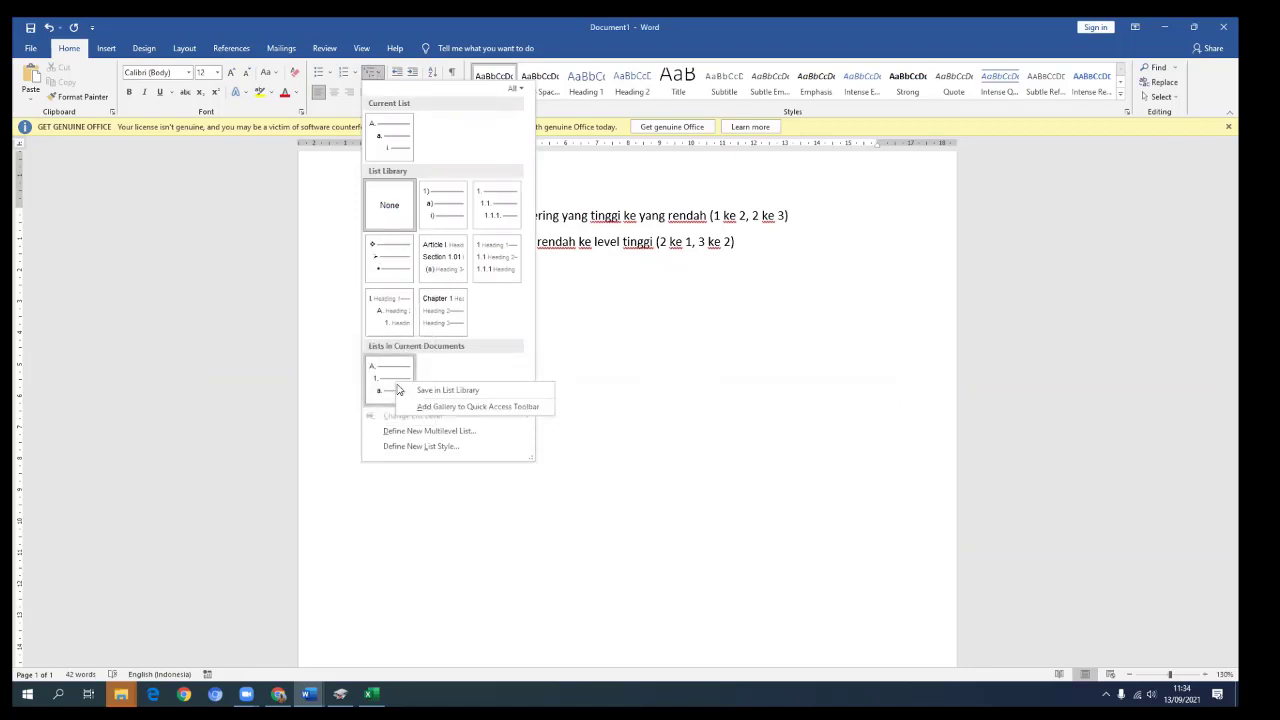
{"action": "left_click", "coordinate": [448, 372]}
{"action": "left_click", "coordinate": [427, 432]}
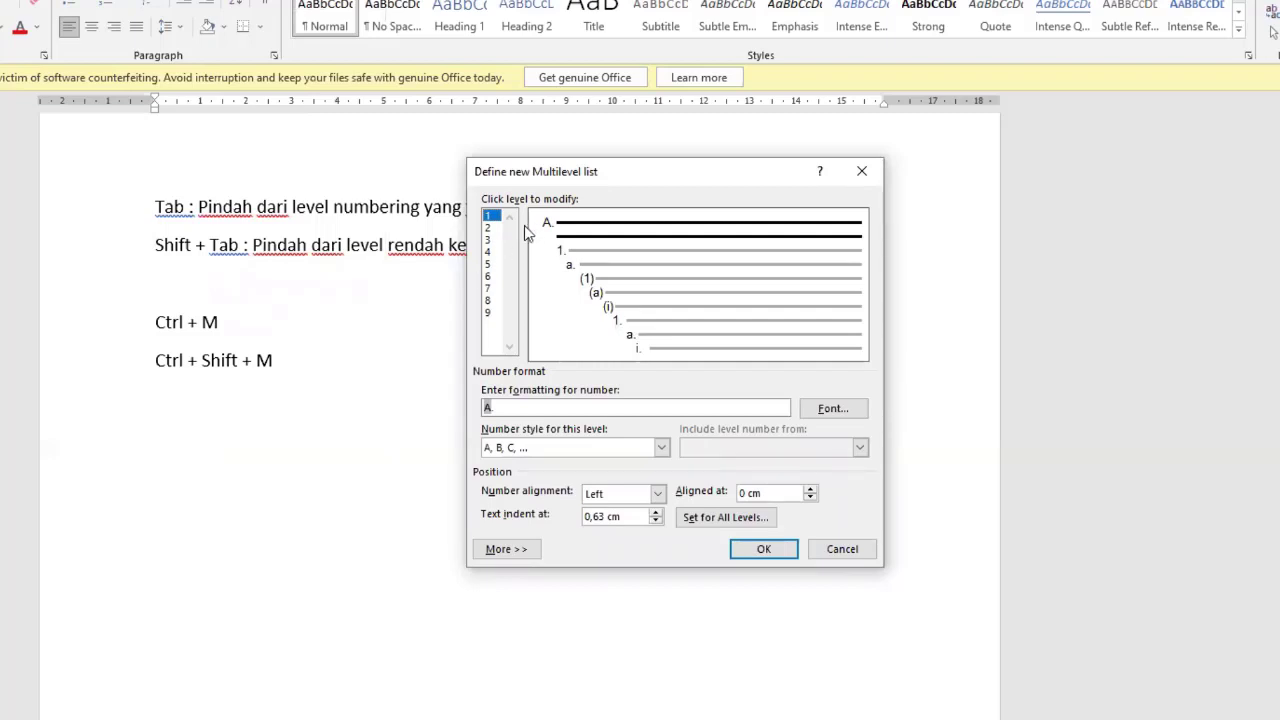
{"action": "left_click", "coordinate": [662, 447]}
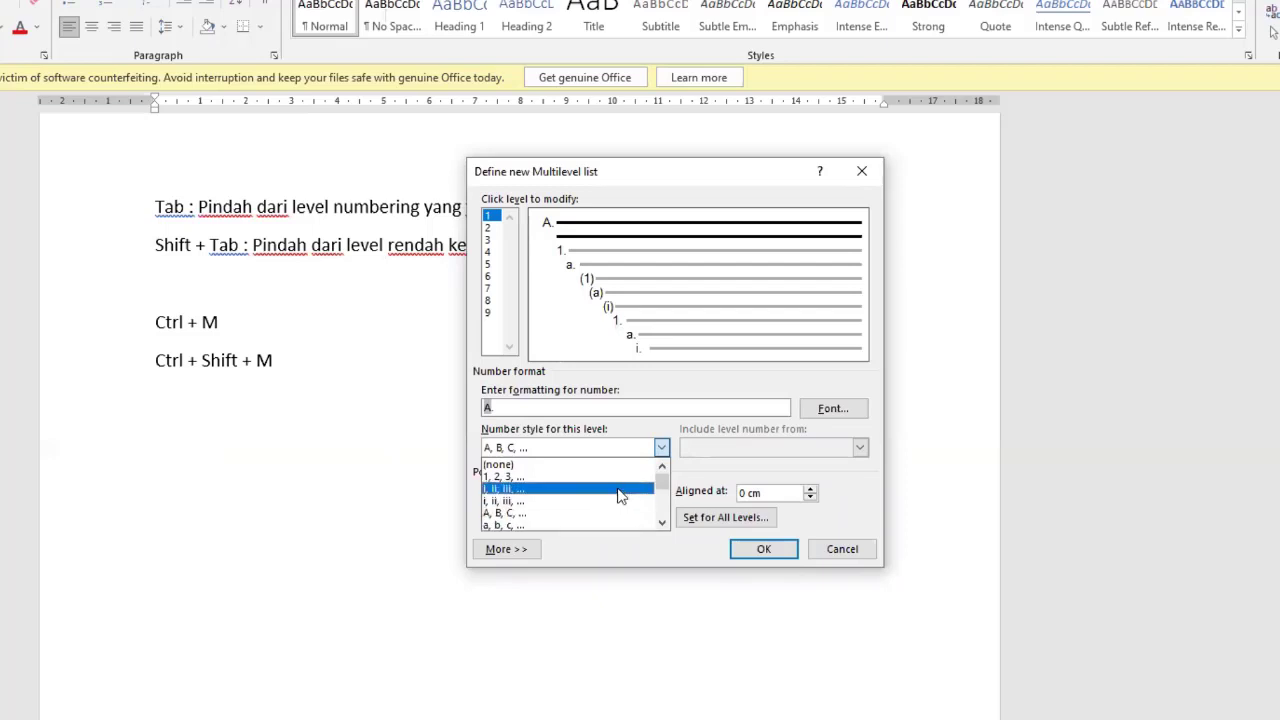
{"action": "left_click", "coordinate": [618, 490]}
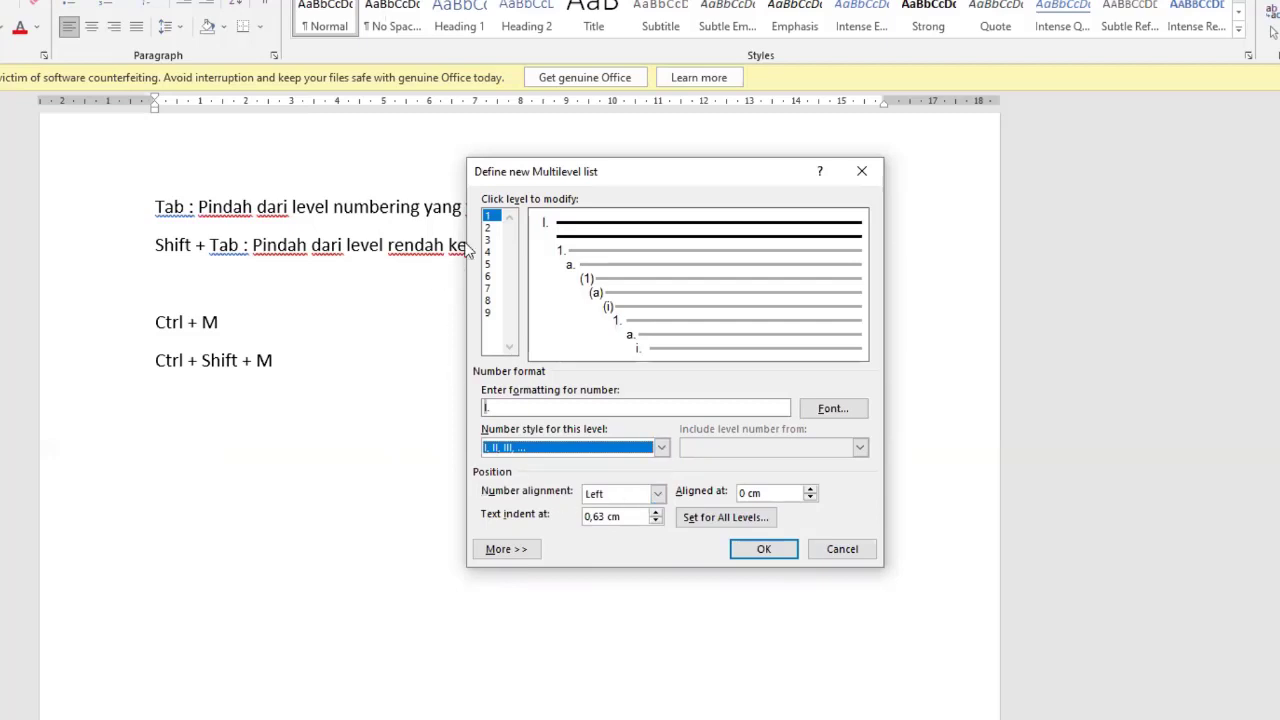
Set the number style to A, B, C for level 2 and 1, 2, 3 for level 3
{"action": "left_click", "coordinate": [490, 228]}
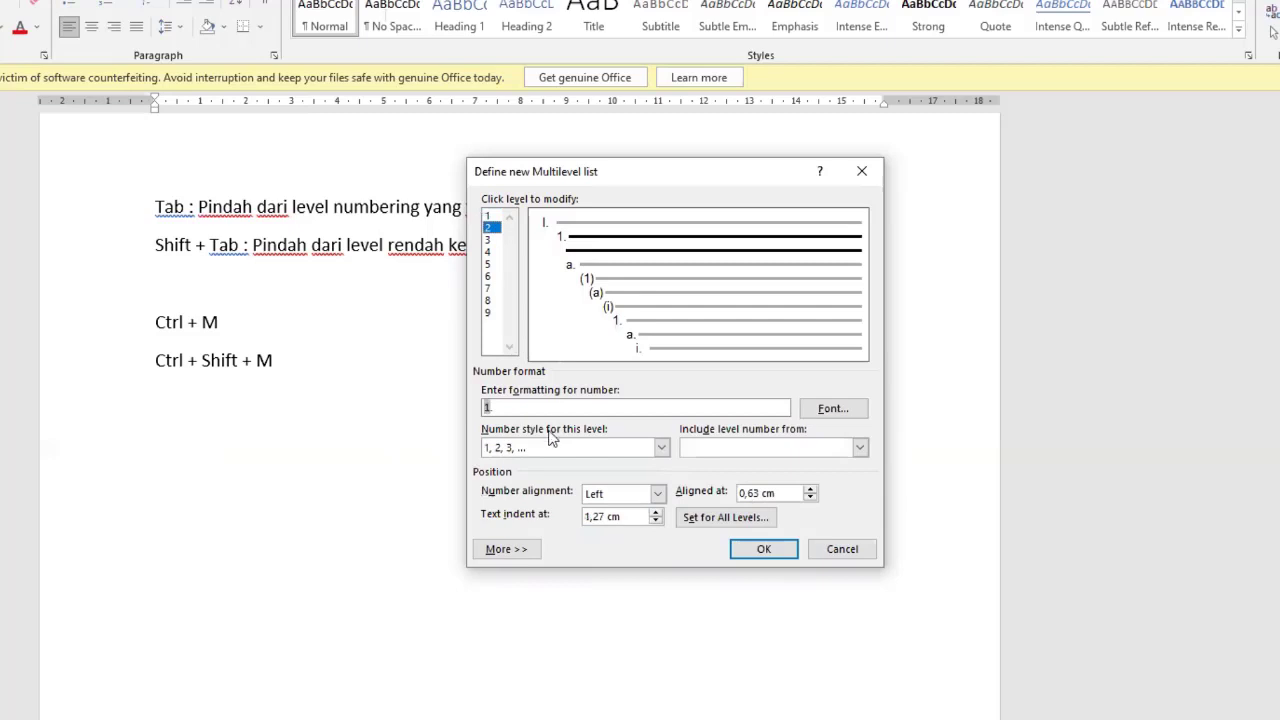
{"action": "left_click", "coordinate": [662, 447]}
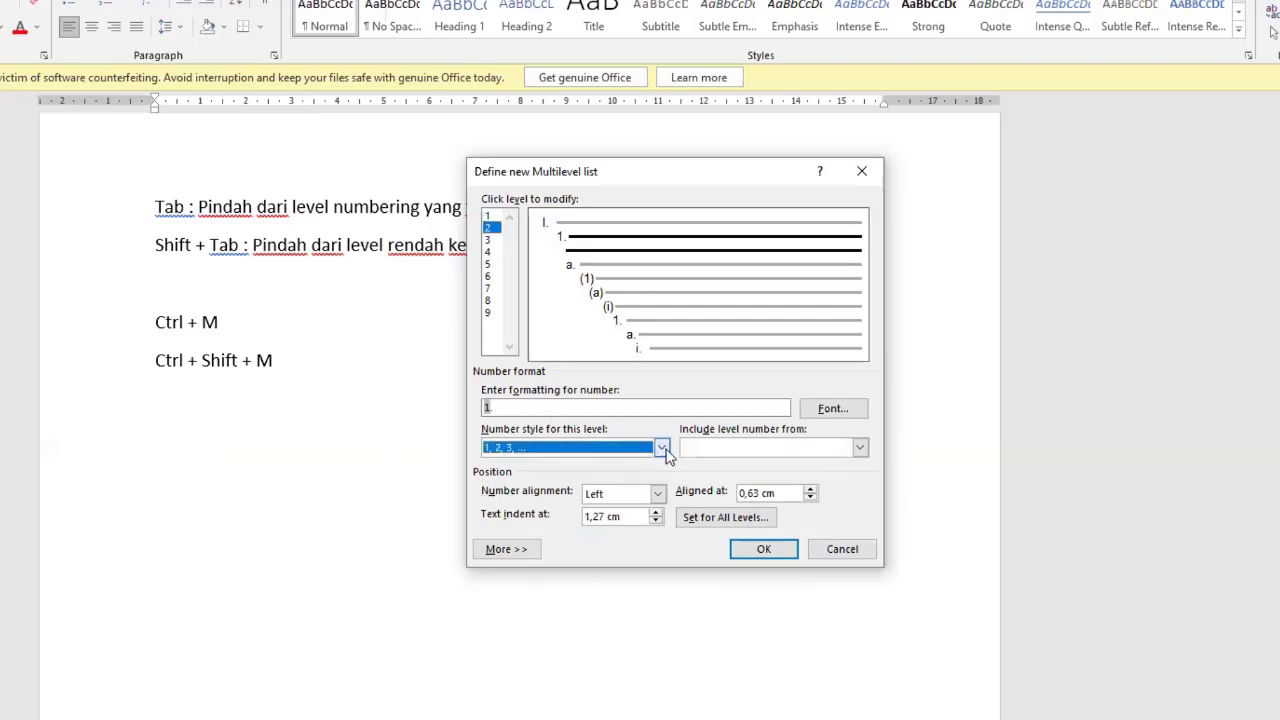
{"action": "left_click", "coordinate": [551, 513]}
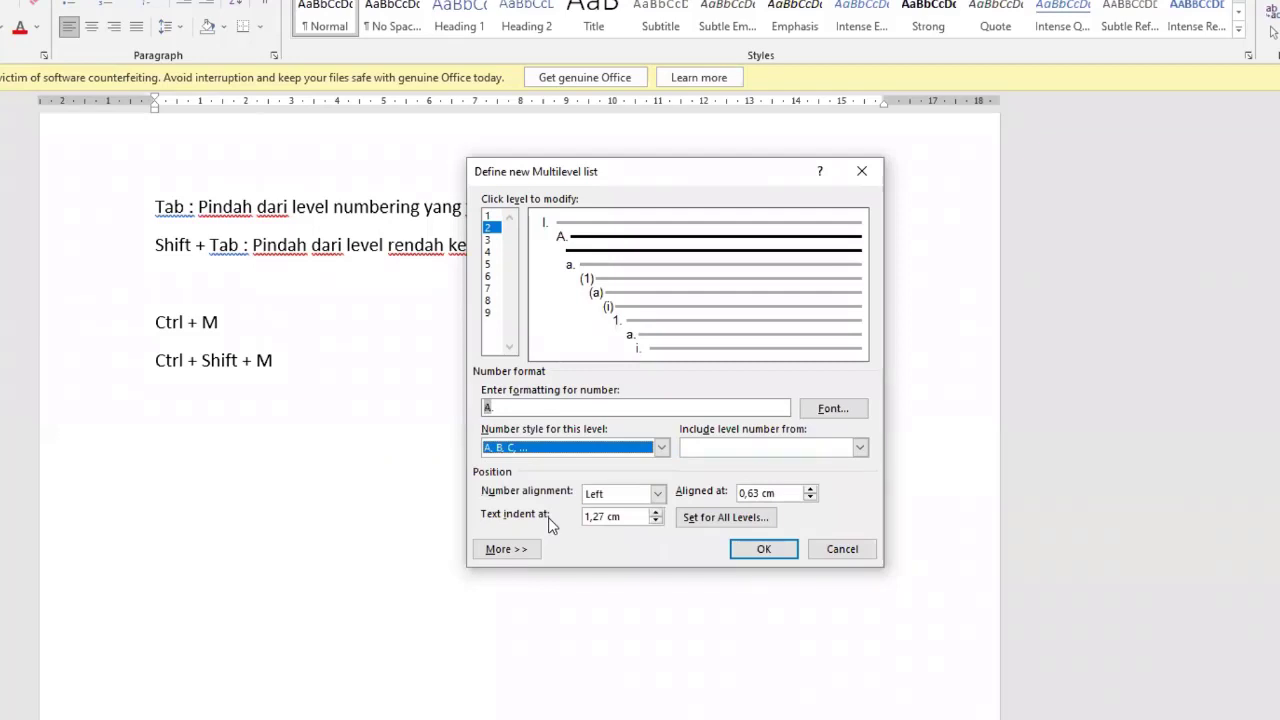
{"action": "left_click", "coordinate": [490, 241]}
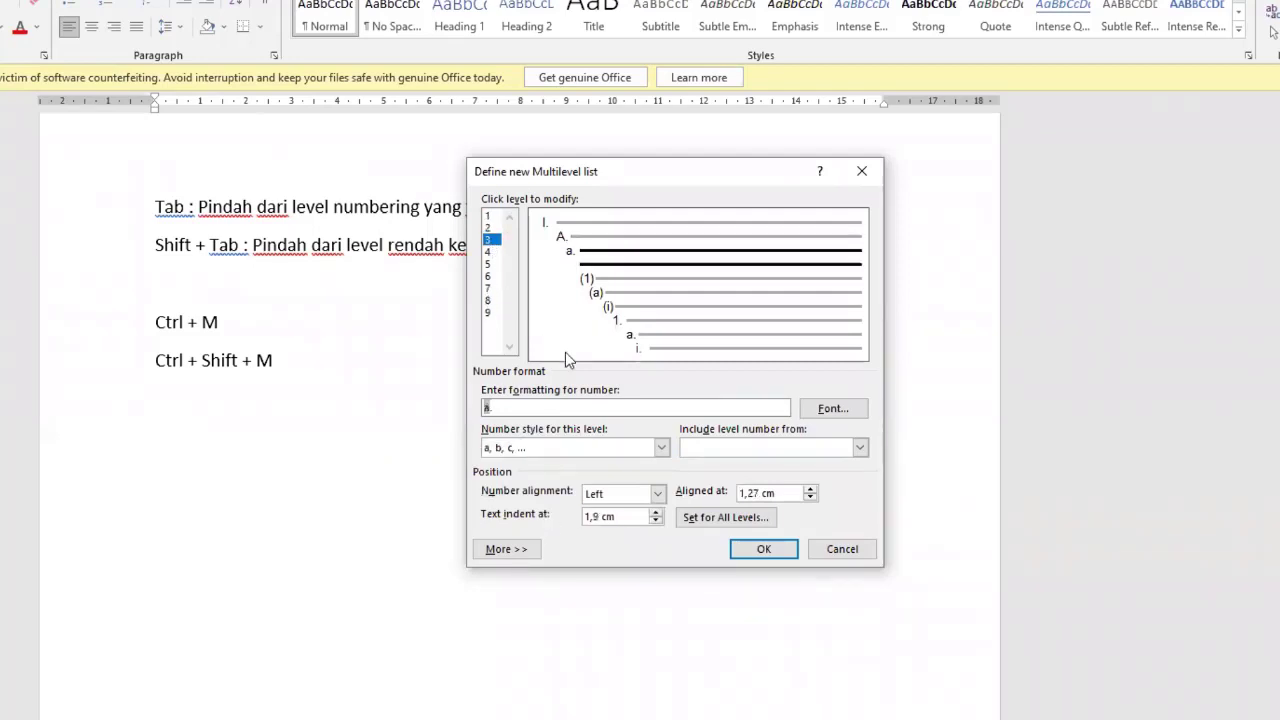
{"action": "left_click", "coordinate": [661, 447]}
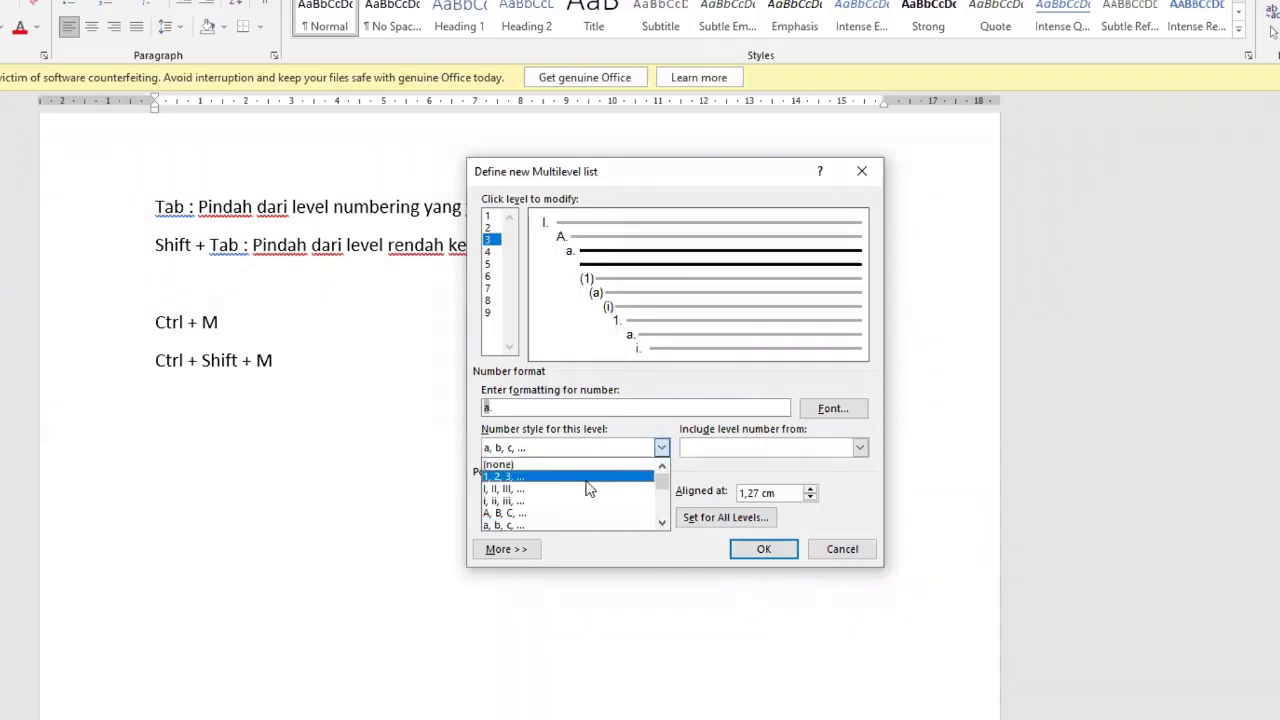
{"action": "left_click", "coordinate": [590, 478]}
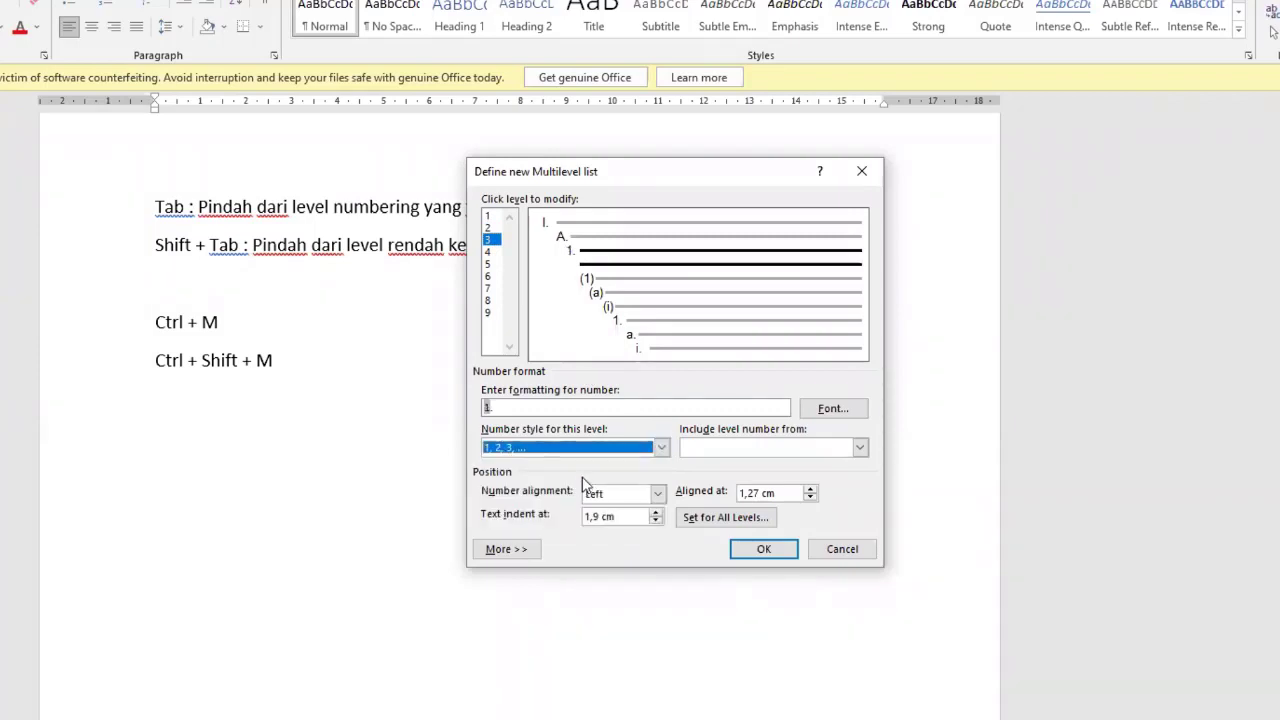
Try replacing the period after the level 3 number with a closing parenthesis
{"action": "left_click", "coordinate": [510, 405]}
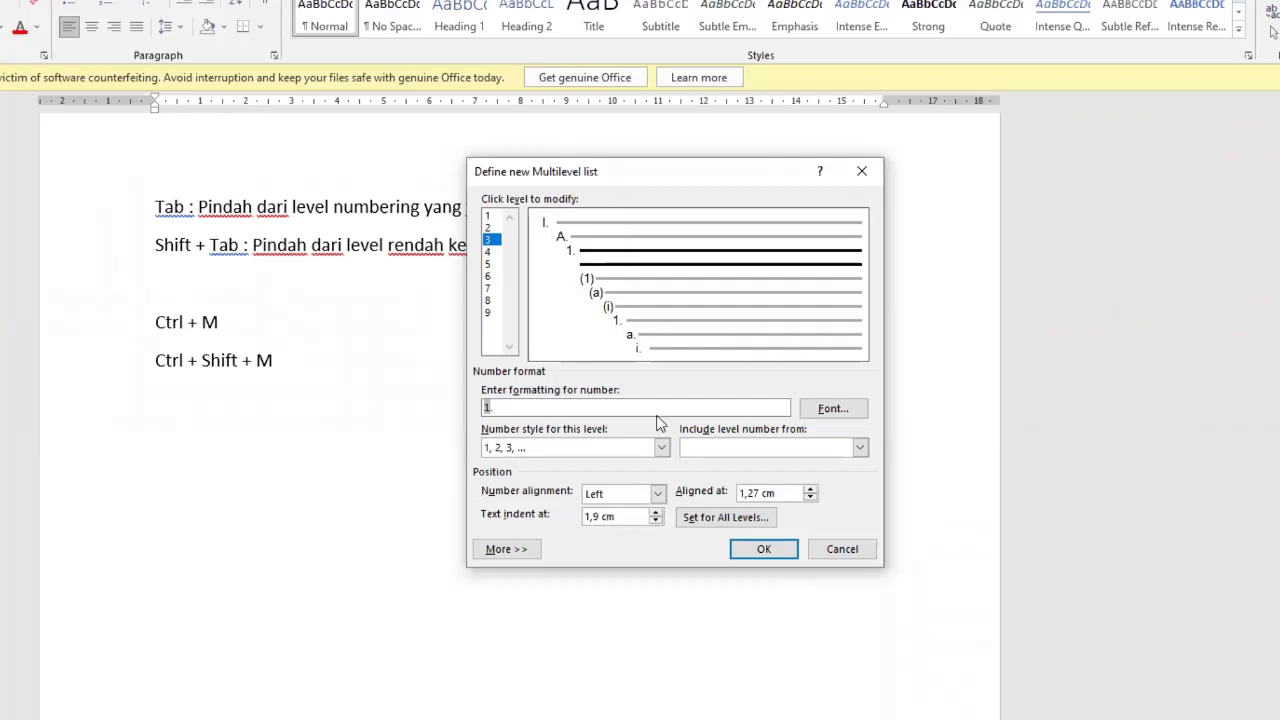
{"action": "key", "text": "BackSpace"}
{"action": "type", "text": ")"}
{"action": "key", "text": "BackSpace"}
Review the settings of levels 1, 2 and 3 and apply the new multilevel list below the shortcut notes
{"action": "left_click", "coordinate": [490, 218]}
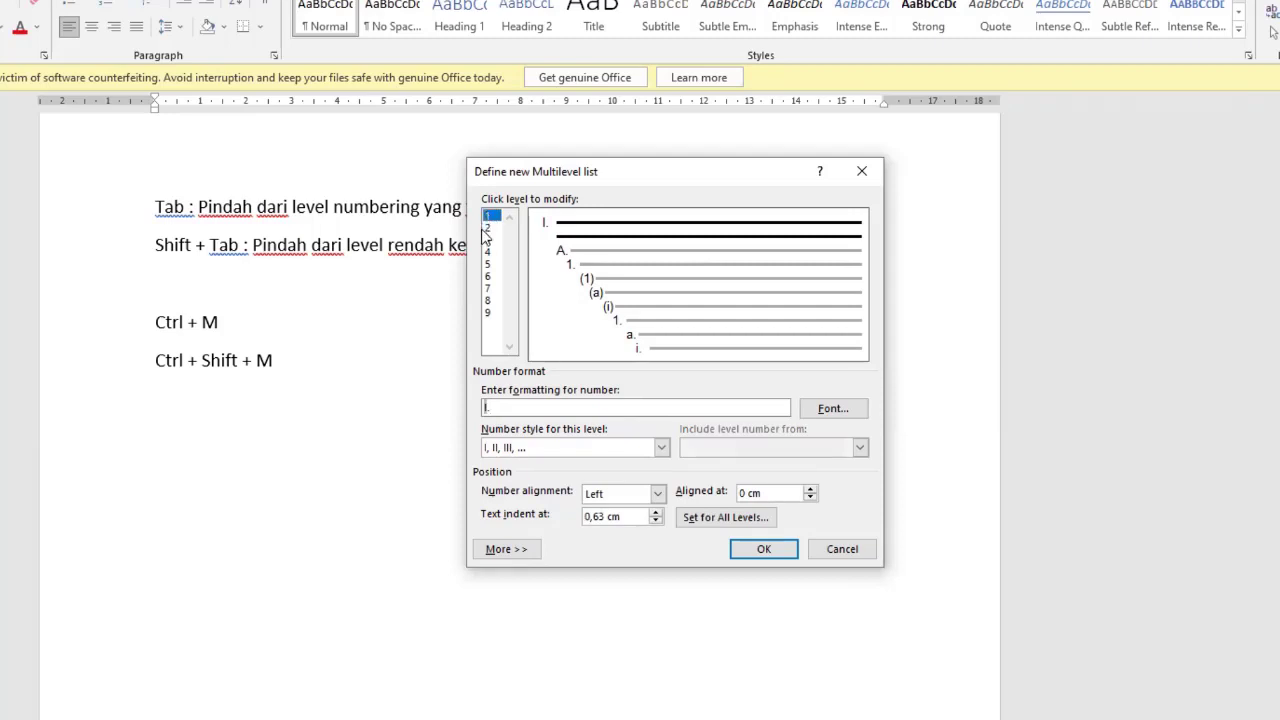
{"action": "left_click", "coordinate": [490, 229]}
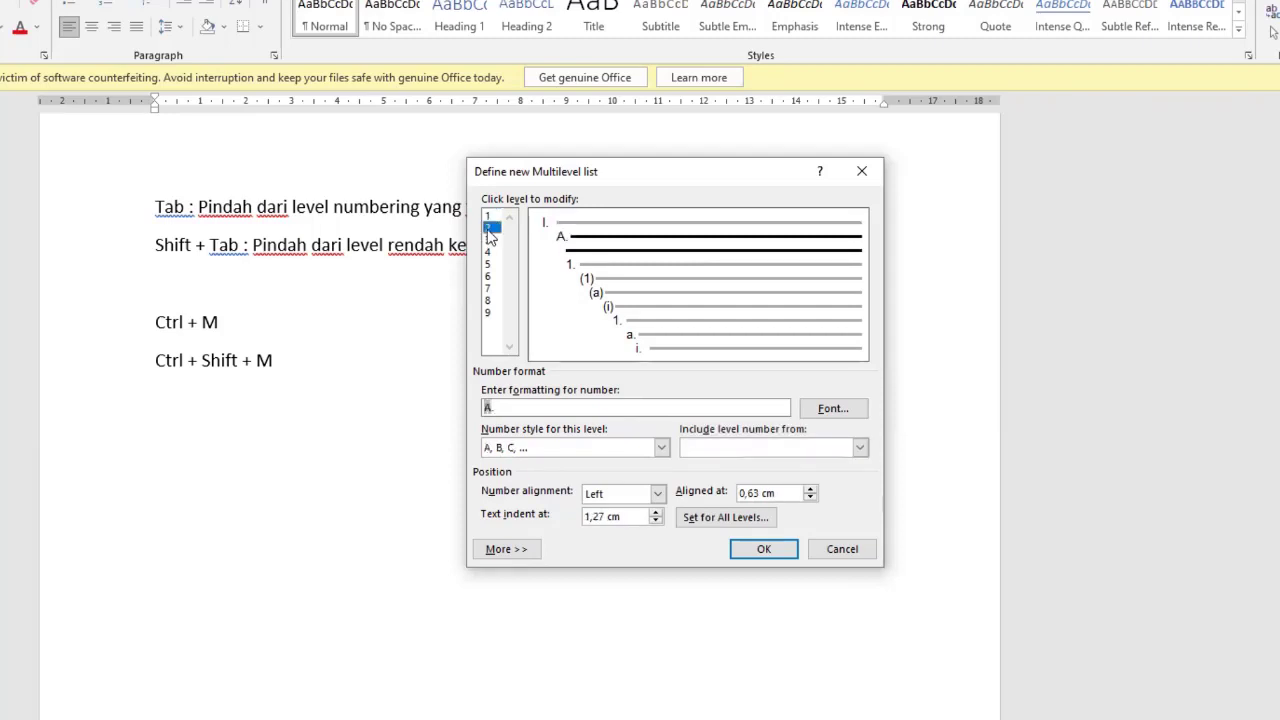
{"action": "left_click", "coordinate": [490, 241]}
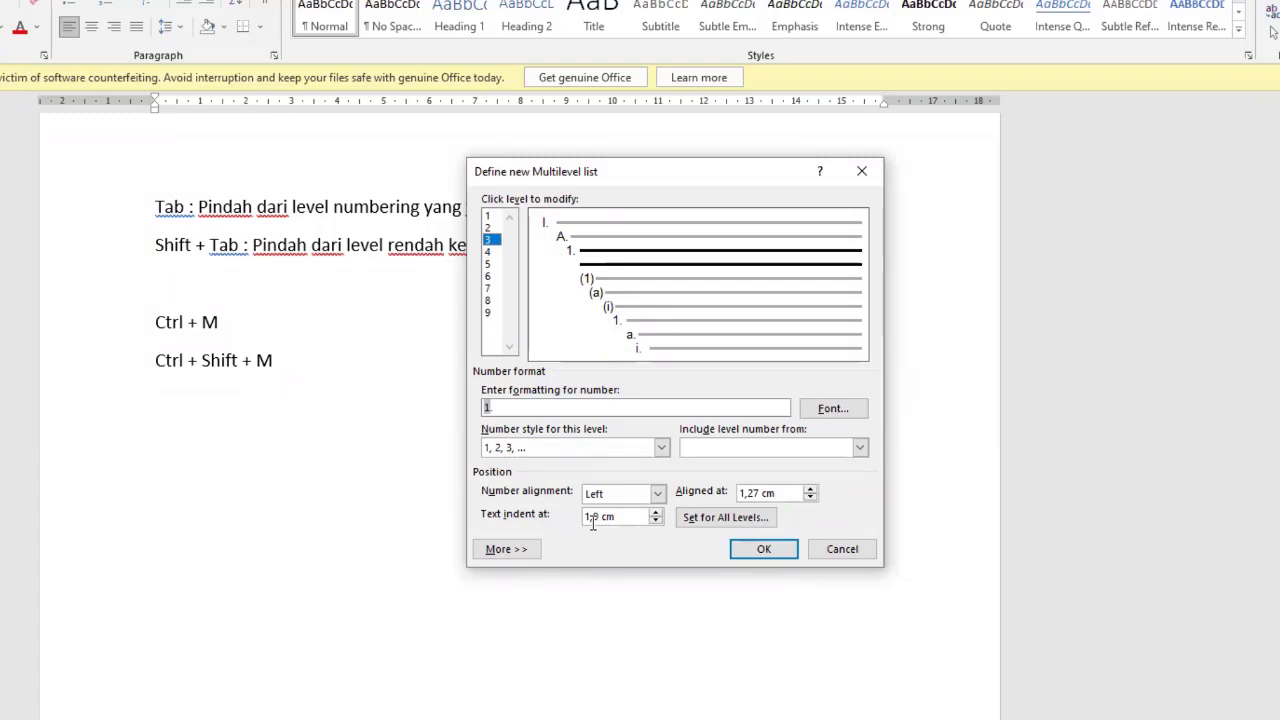
{"action": "left_click", "coordinate": [744, 550]}
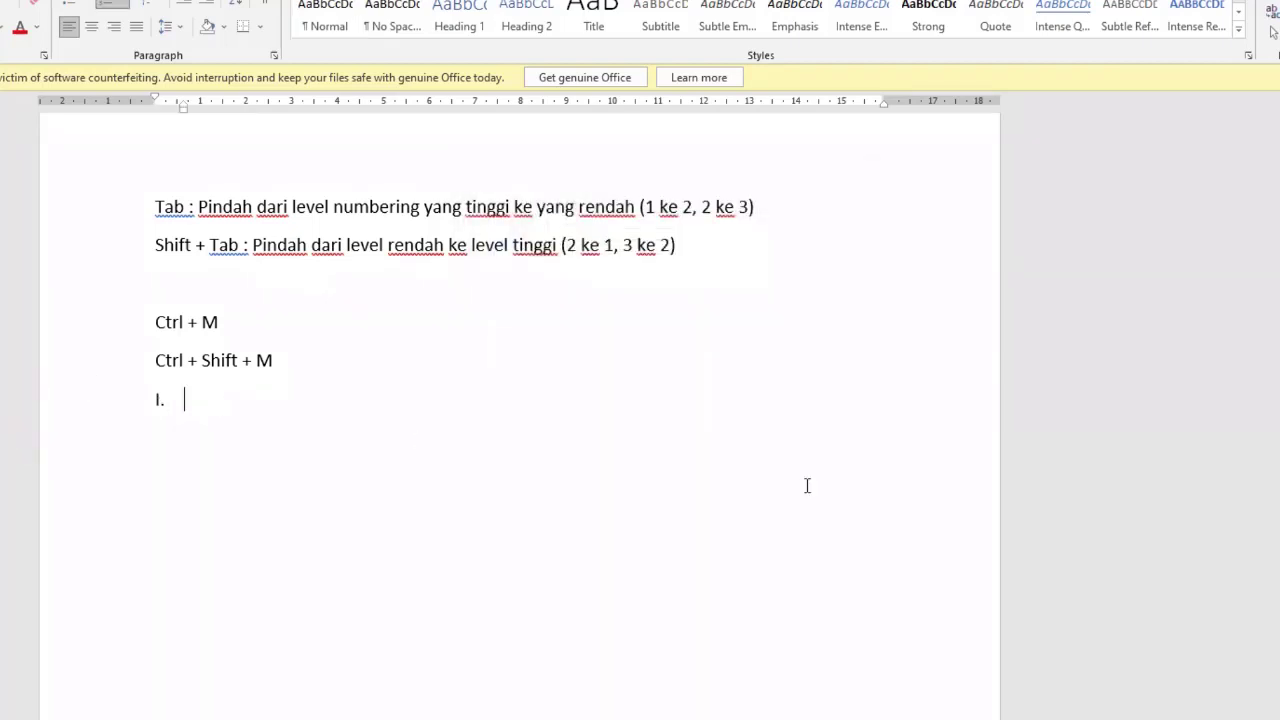
Enter Dfldkfjdlfk and Fdfdfdfdf as first-level items I and II
{"action": "type", "text": "dfldkfjdlfk"}
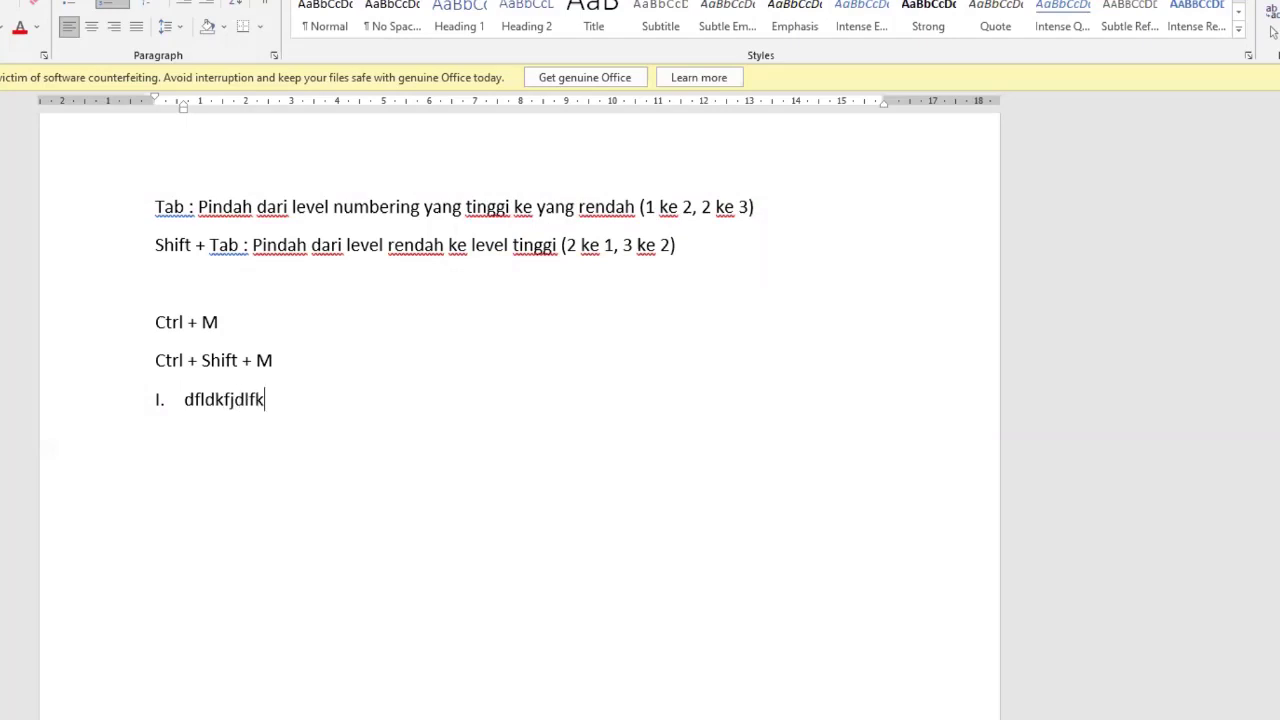
{"action": "key", "text": "Return"}
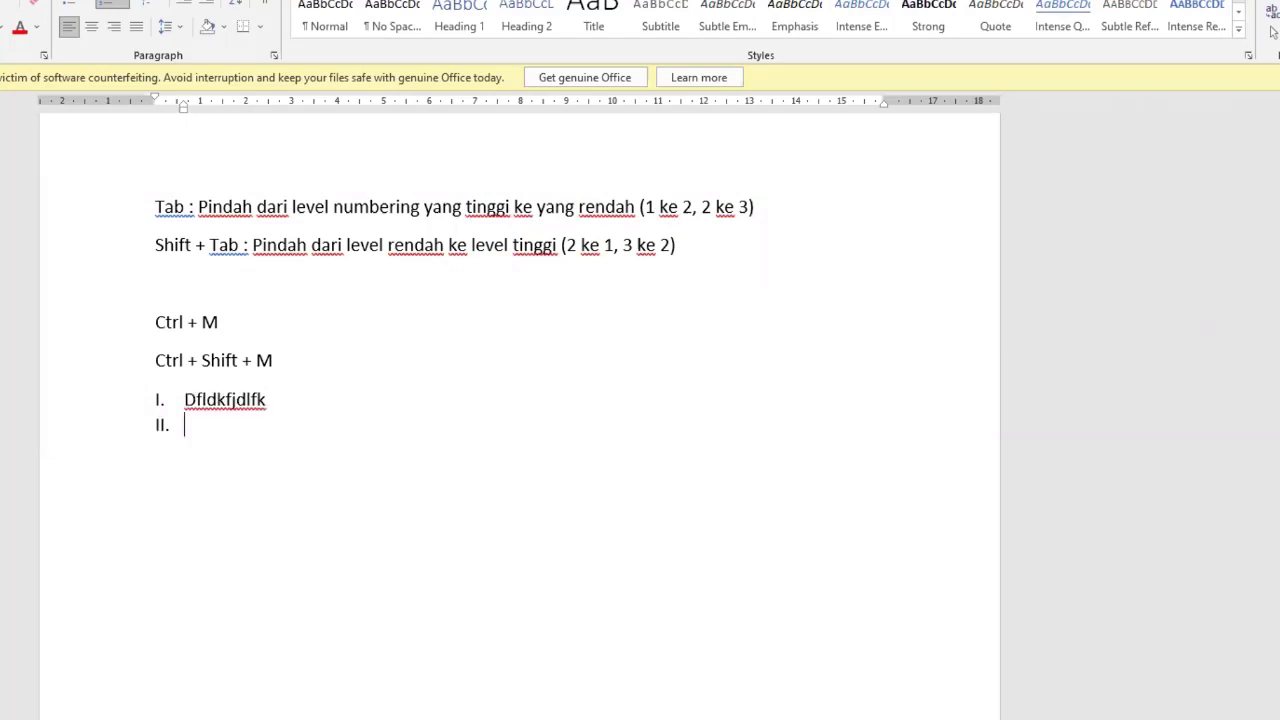
{"action": "type", "text": "fdfdfdfdf"}
{"action": "key", "text": "Return"}
Add second-level items Dfdfdf and Fdfdf as A and B under item II
{"action": "key", "text": "Tab"}
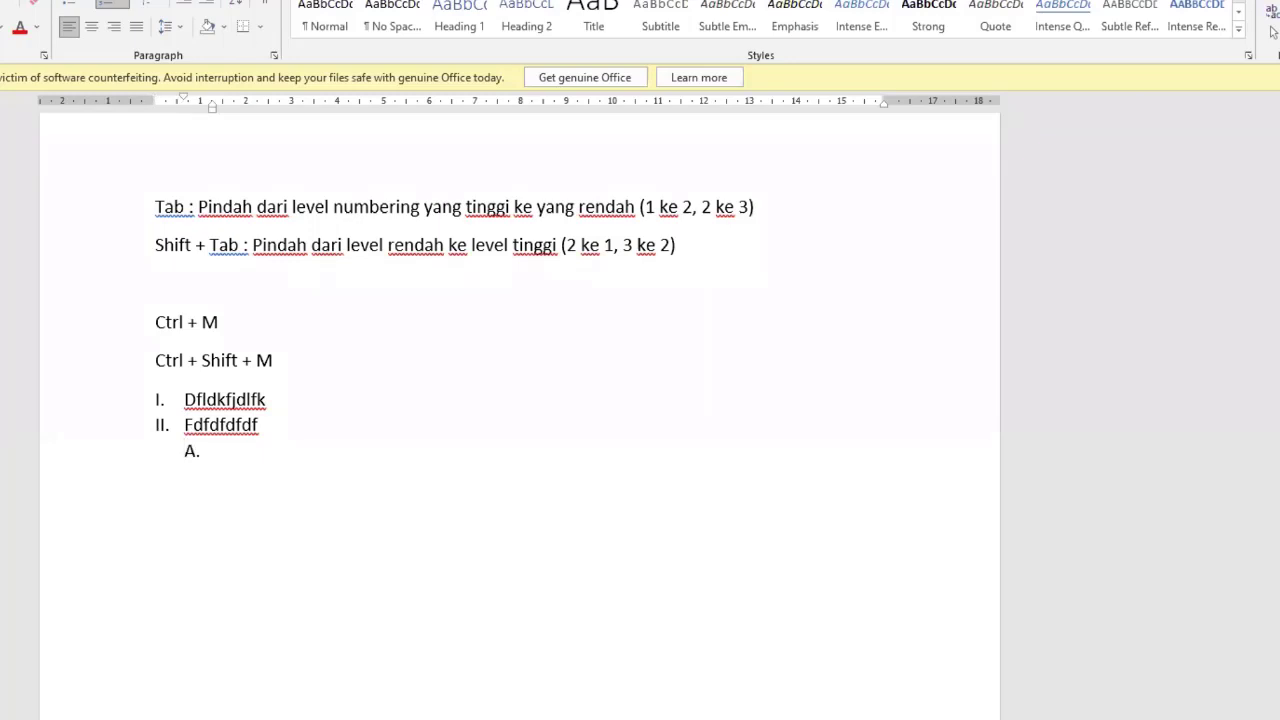
{"action": "type", "text": "dfdfdf"}
{"action": "key", "text": "Return"}
{"action": "type", "text": "fdfdf"}
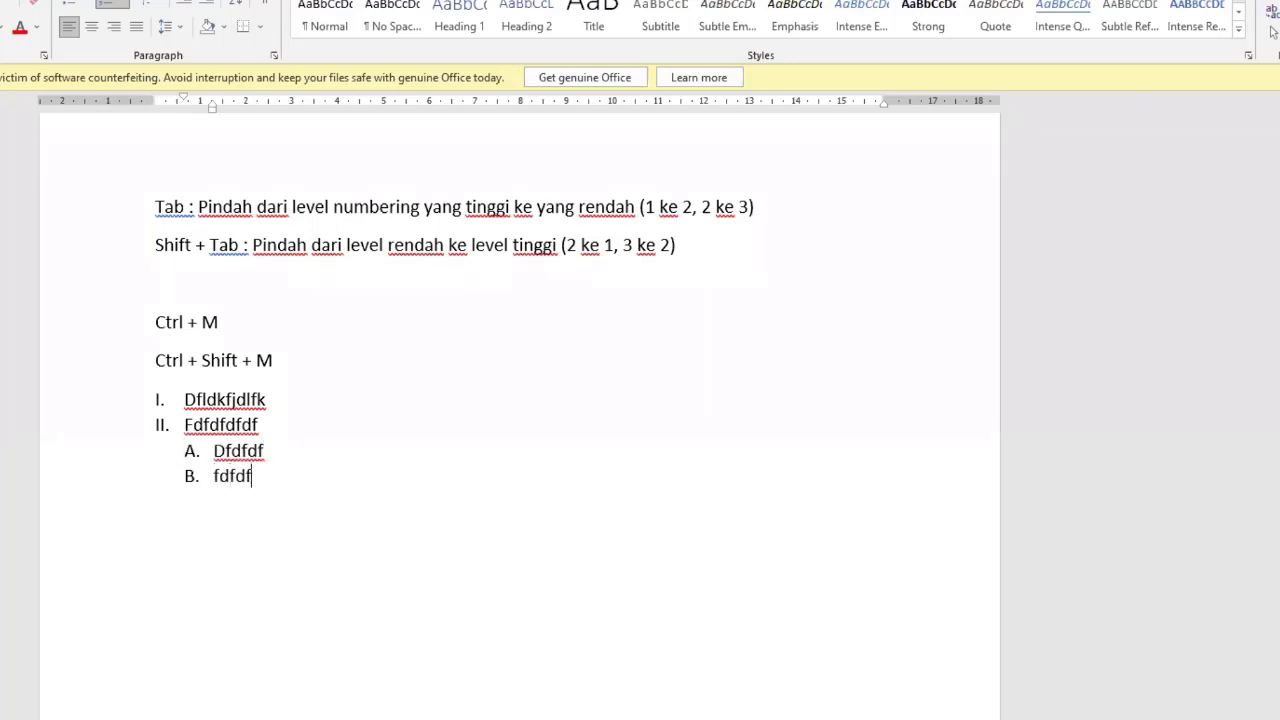
{"action": "key", "text": "Return"}
Add third-level items Dfdfdf and Fdfd as 1 and 2 under item B
{"action": "key", "text": "Tab"}
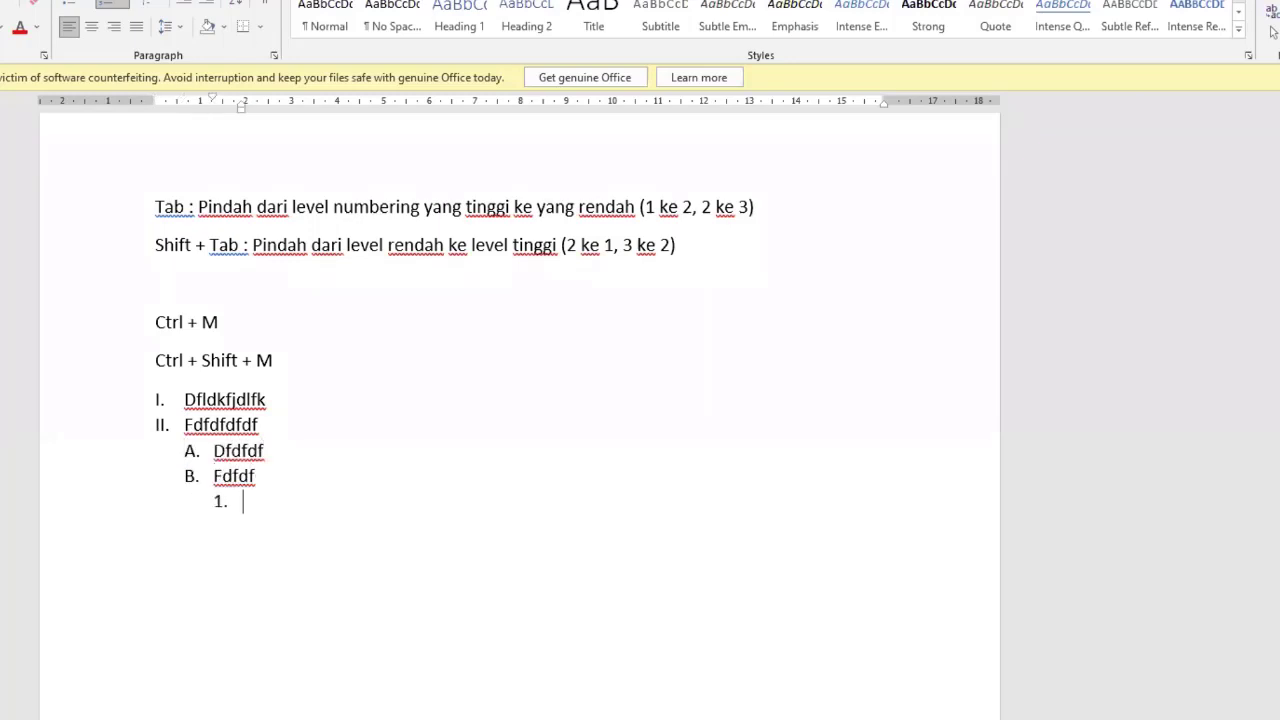
{"action": "type", "text": "dfdfdf"}
{"action": "key", "text": "Return"}
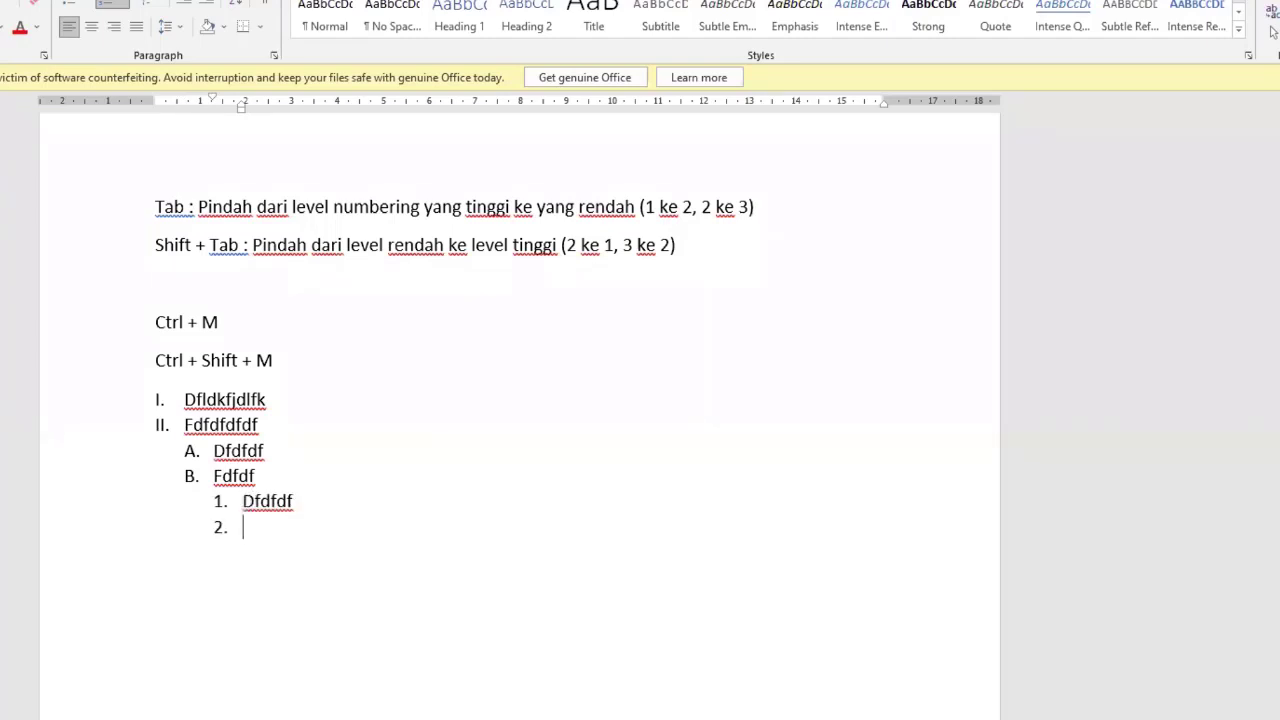
{"action": "type", "text": "fdfd"}
{"action": "key", "text": "Return"}
Return to the second level and add Dfdf as item C
{"action": "key", "text": "shift+Tab"}
{"action": "type", "text": "dfdf"}
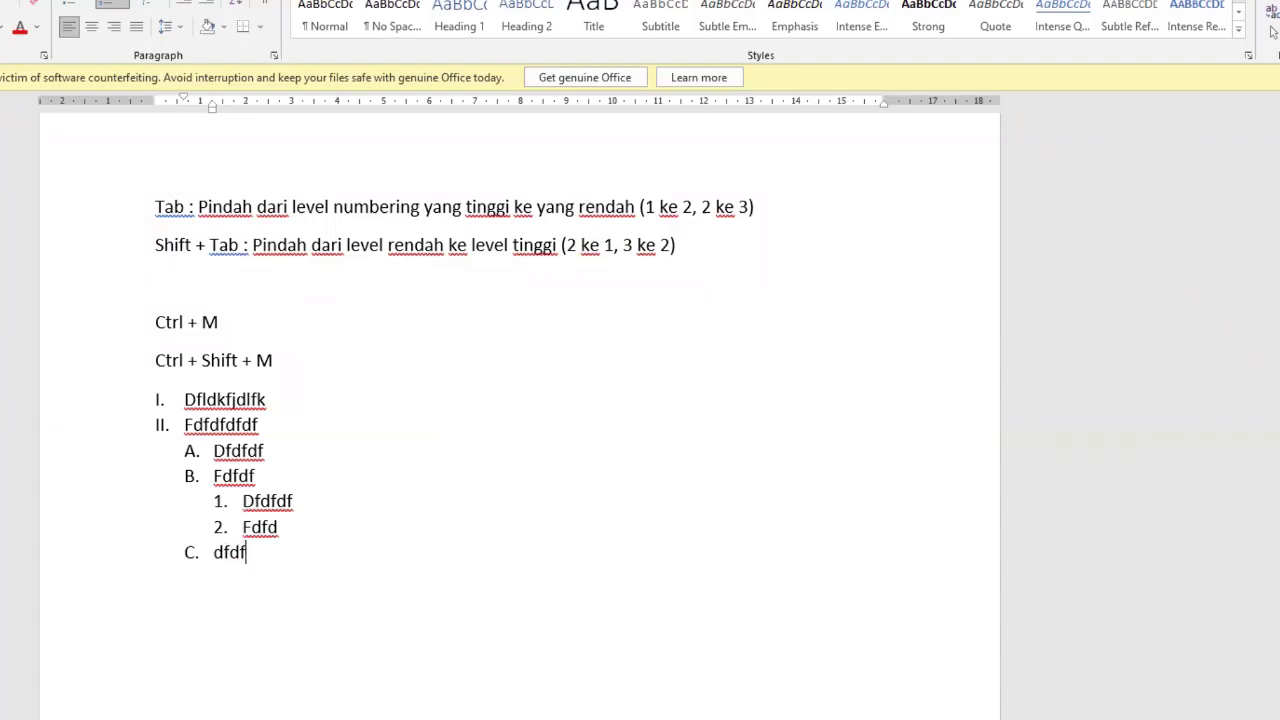
{"action": "key", "text": "Return"}
Return to the first level and add Fdfdf and Dfd as items III and IV
{"action": "key", "text": "shift+Tab"}
{"action": "type", "text": "fdfdf"}
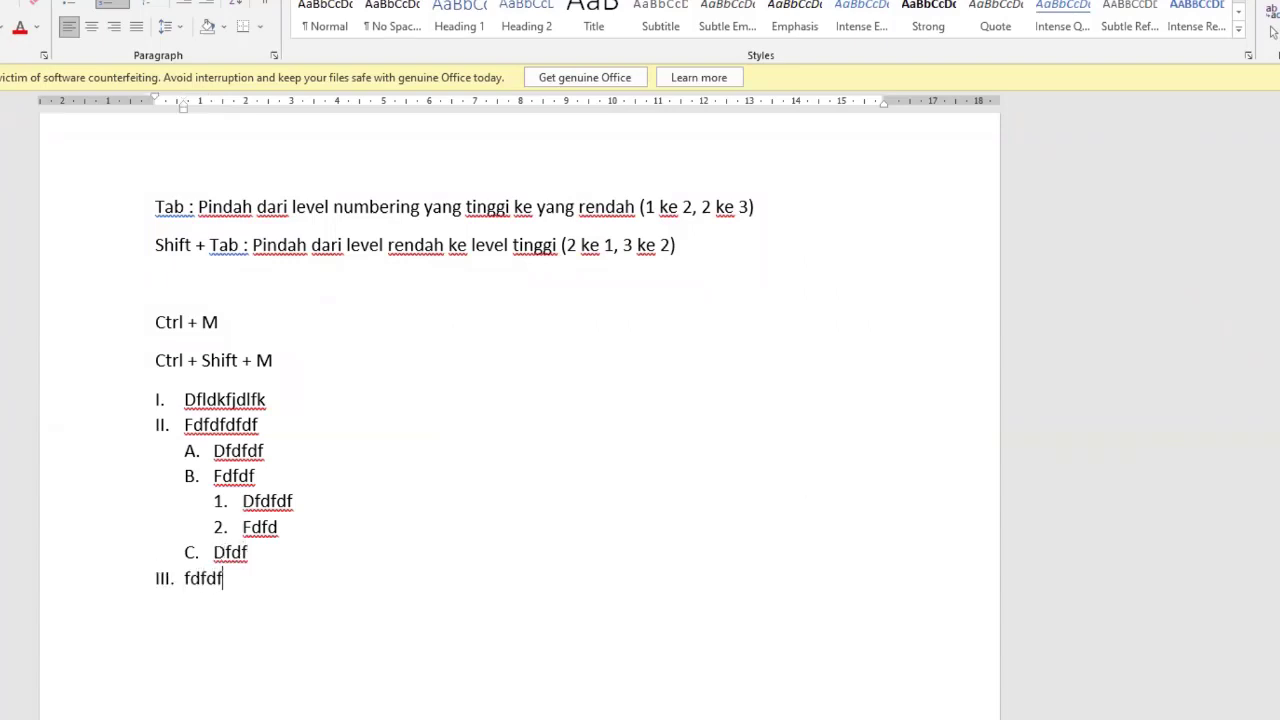
{"action": "key", "text": "Return"}
{"action": "type", "text": "dfd"}
{"action": "key", "text": "Return"}
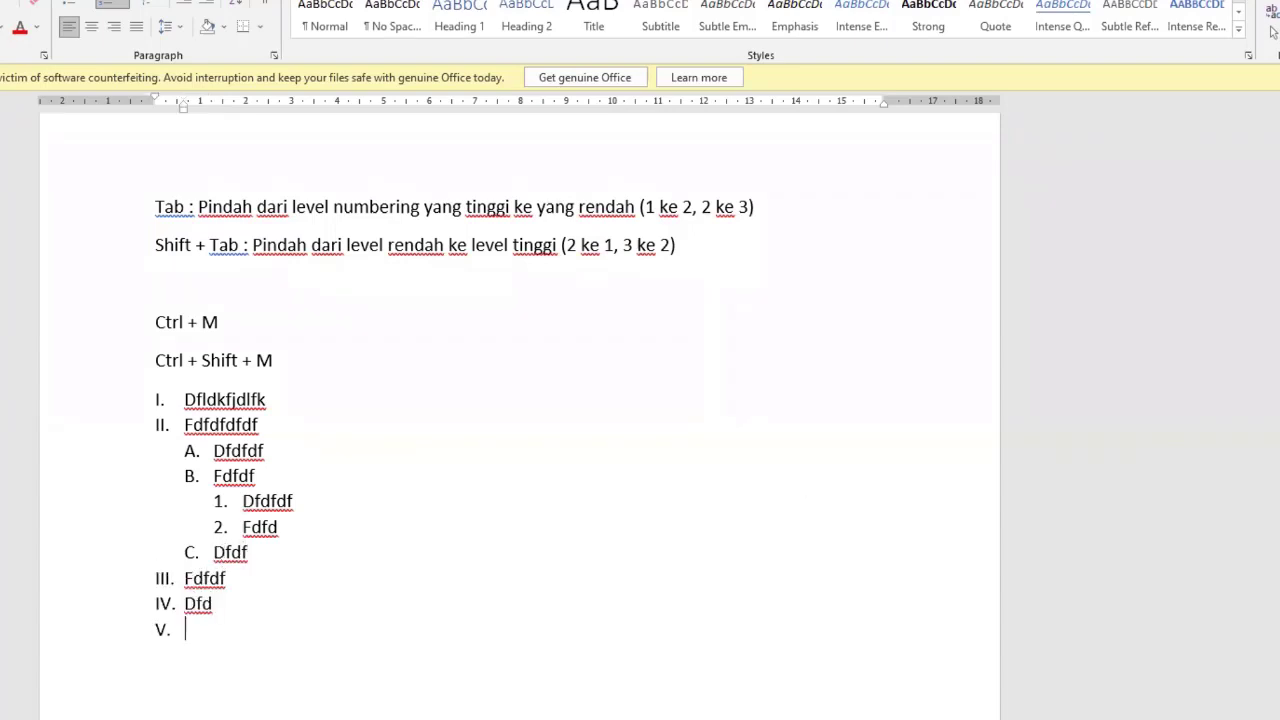
Add second-level items Dsd and ds as A and B under item IV
{"action": "type", "text": "dfd"}
{"action": "key", "text": "BackSpace"}
{"action": "key", "text": "BackSpace"}
{"action": "key", "text": "BackSpace"}
{"action": "key", "text": "Tab"}
{"action": "type", "text": "dsd"}
{"action": "key", "text": "Return"}
{"action": "type", "text": "ds"}
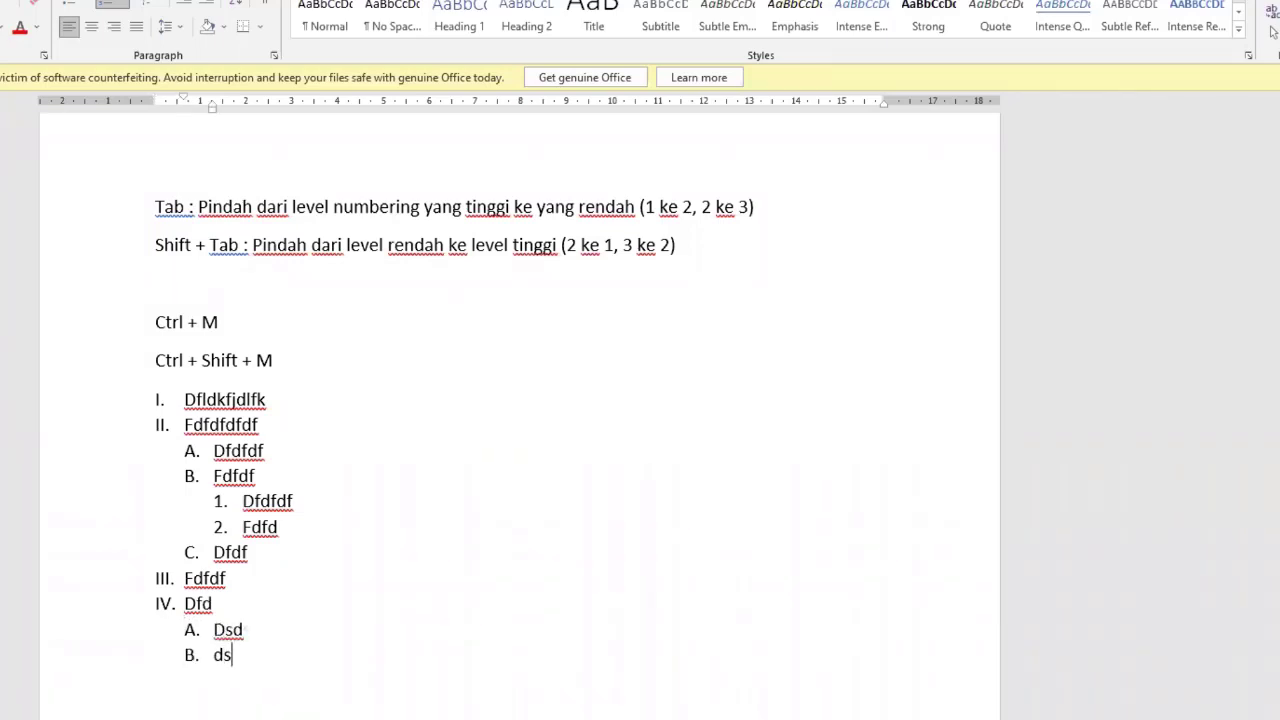